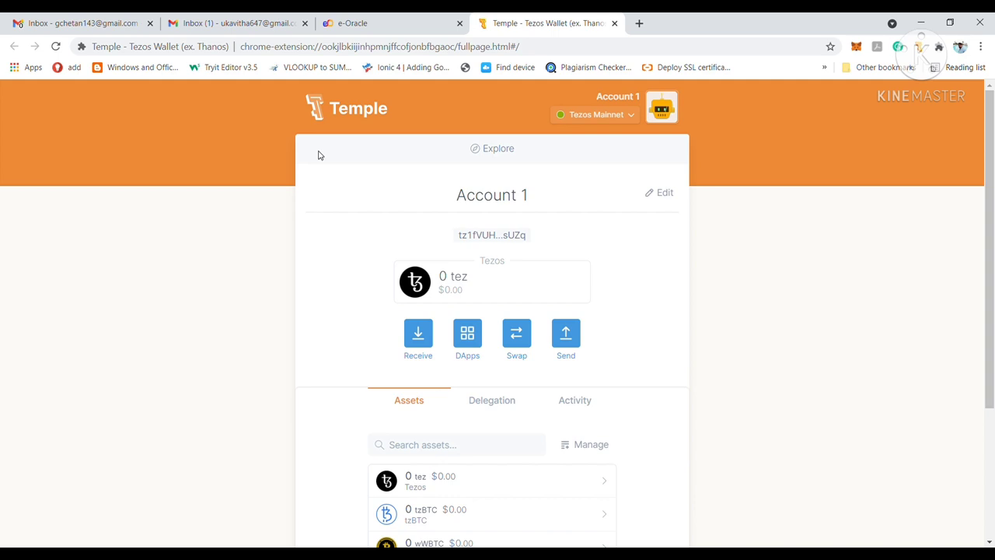
Note the 1468.86 EPT withdrawal wallet balance and open its ECN withdrawal form for 146.89 EPT.
{"action": "left_click", "coordinate": [357, 19]}
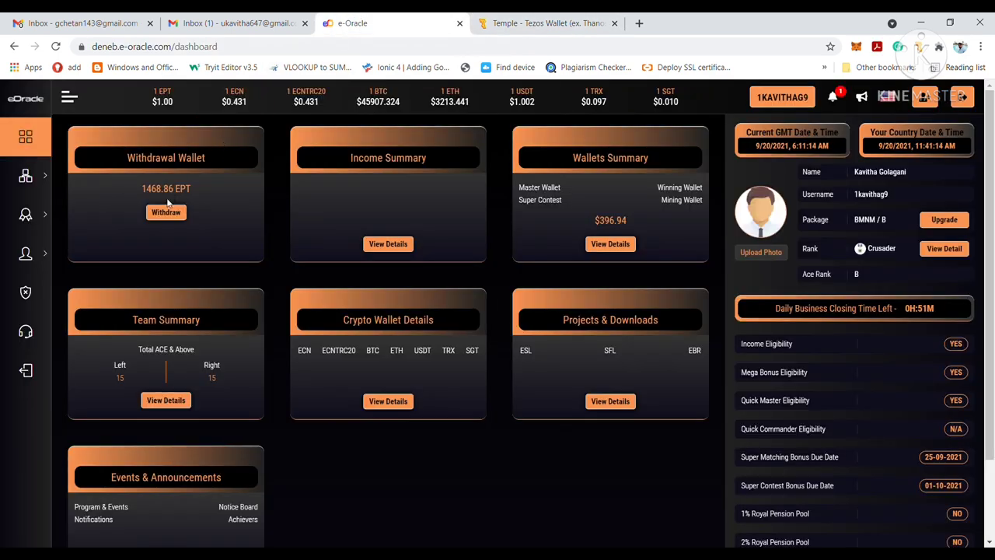
{"action": "left_click_drag", "start_coordinate": [133, 188], "coordinate": [186, 188]}
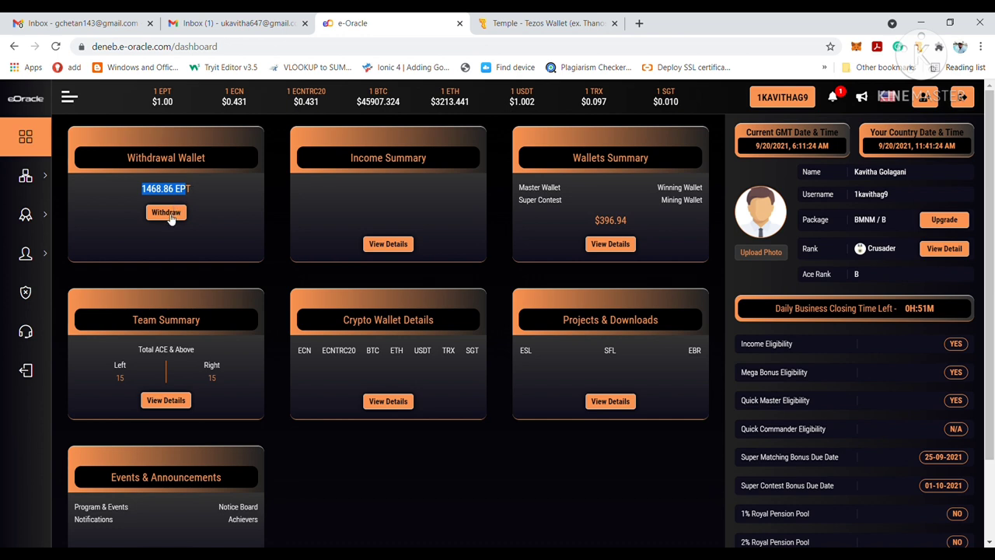
{"action": "left_click", "coordinate": [170, 217]}
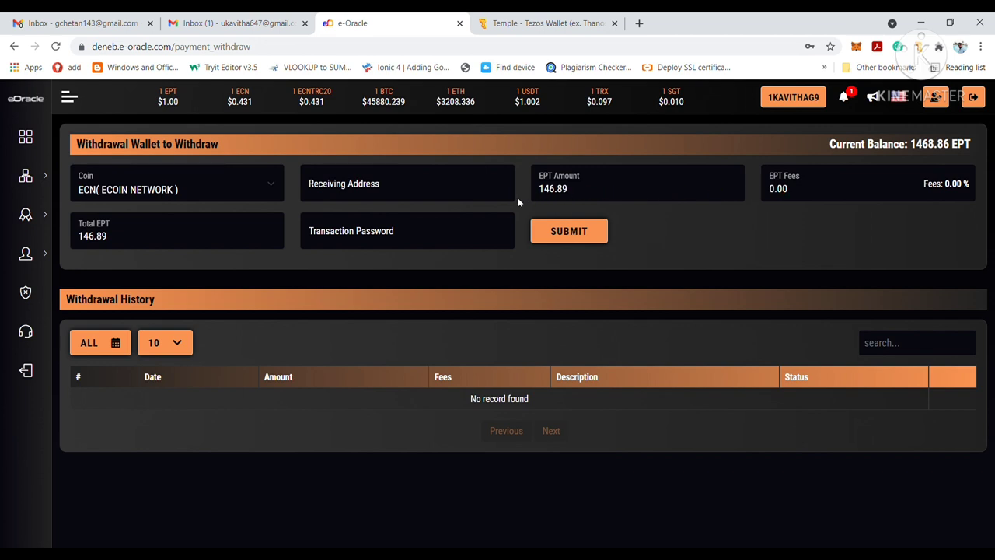
{"action": "left_click", "coordinate": [547, 25]}
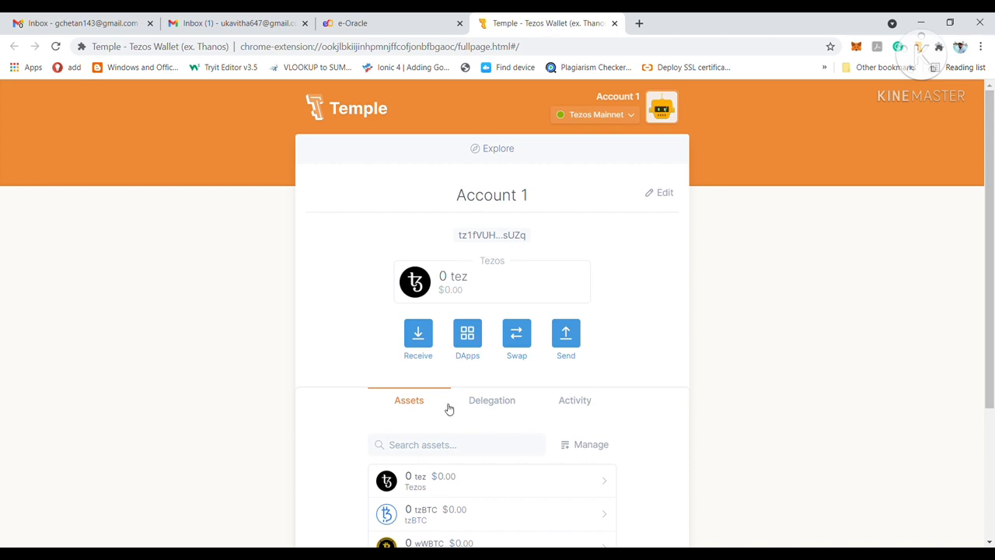
Add the ECOIN NETWORK (ECN) token to Account 1 by pasting its contract address.
{"action": "left_click", "coordinate": [583, 446]}
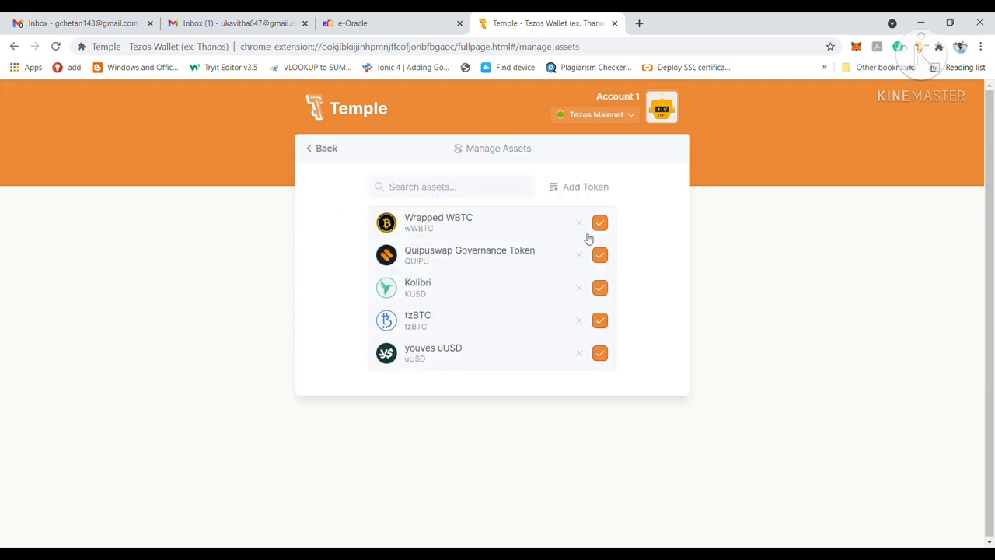
{"action": "left_click", "coordinate": [576, 188]}
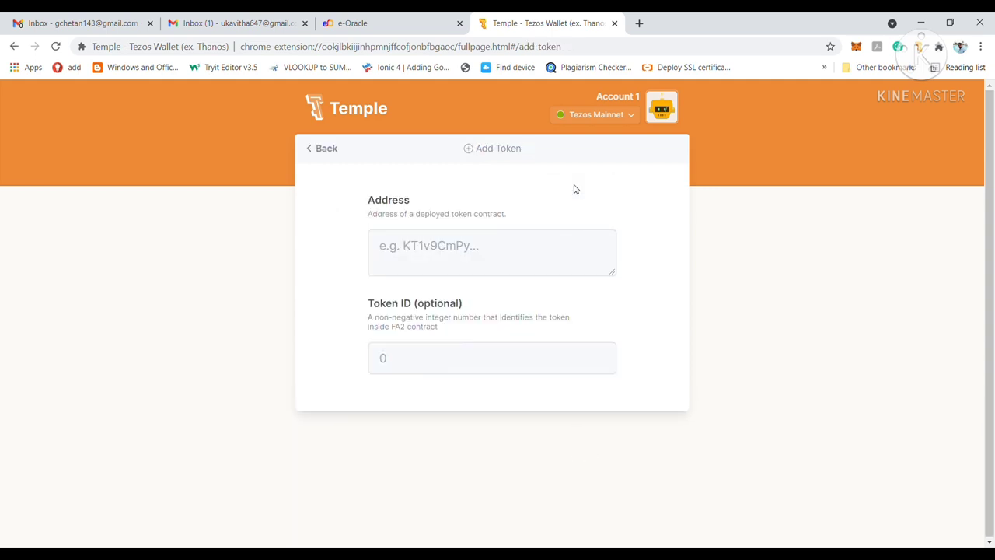
{"action": "left_click", "coordinate": [474, 249]}
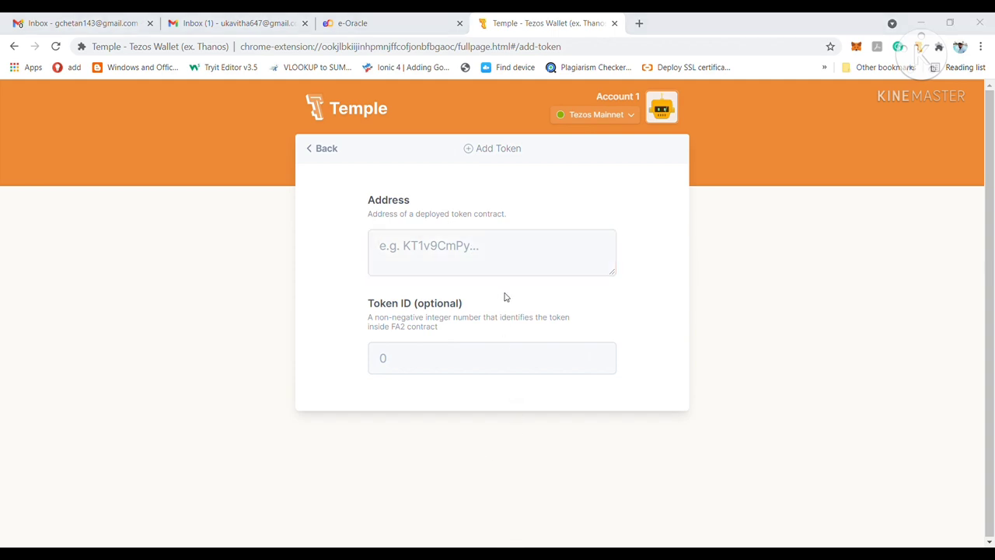
{"action": "key", "text": "alt+Tab"}
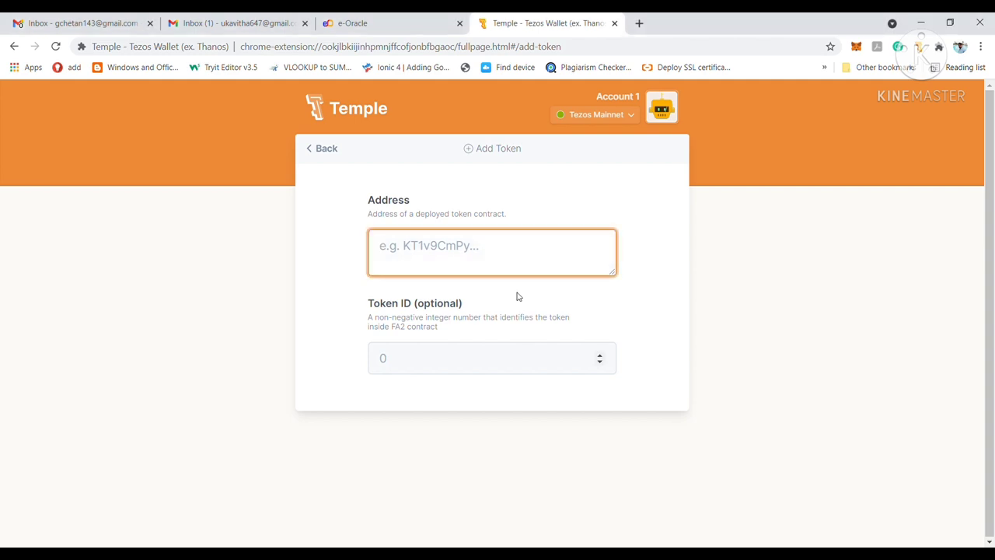
{"action": "type", "text": "KT1M81KrJr6TxYLkZkVqcpSTNKGoya8XytWT"}
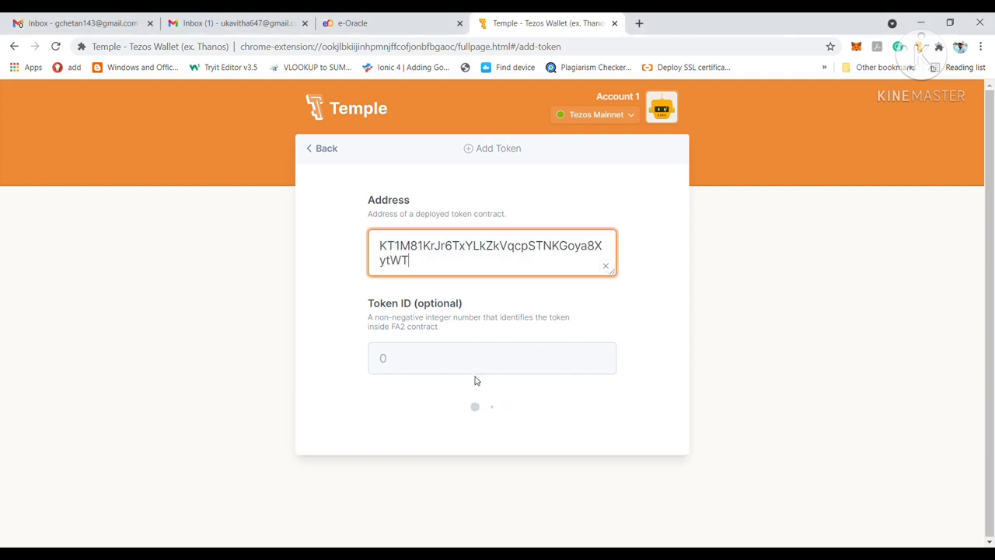
{"action": "scroll", "coordinate": [474, 381], "scroll_direction": "down", "scroll_amount": 5}
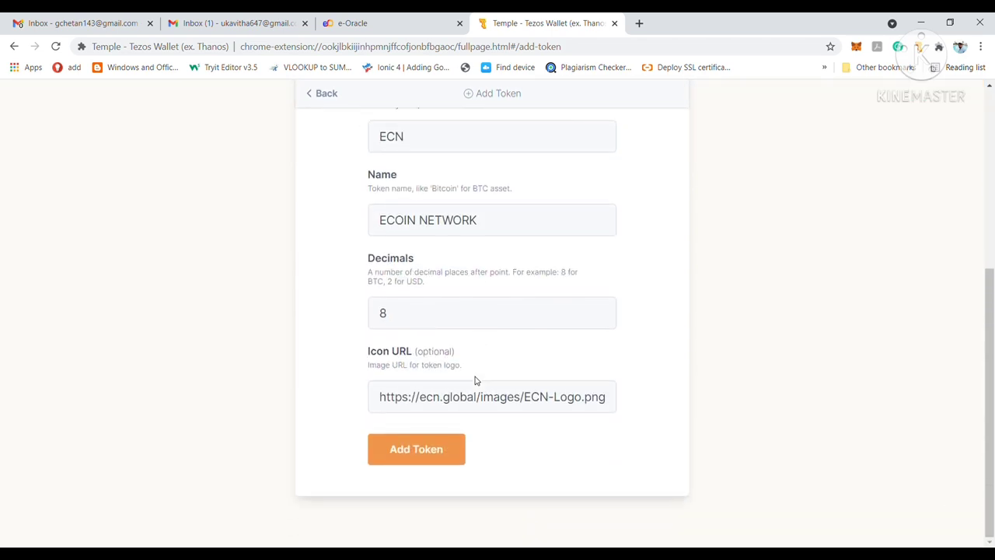
{"action": "left_click", "coordinate": [420, 448]}
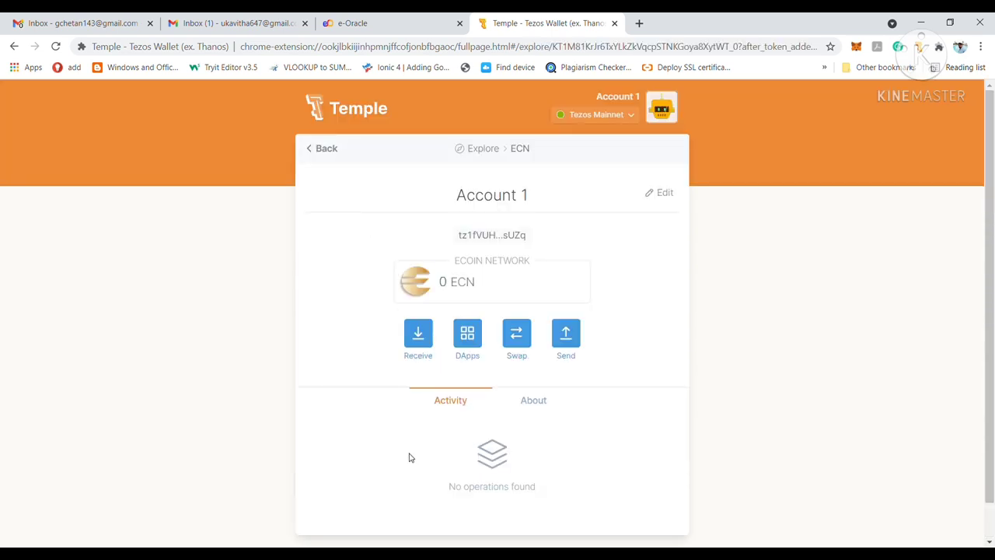
Copy Account 1's receiving address to the clipboard.
{"action": "left_click", "coordinate": [420, 335]}
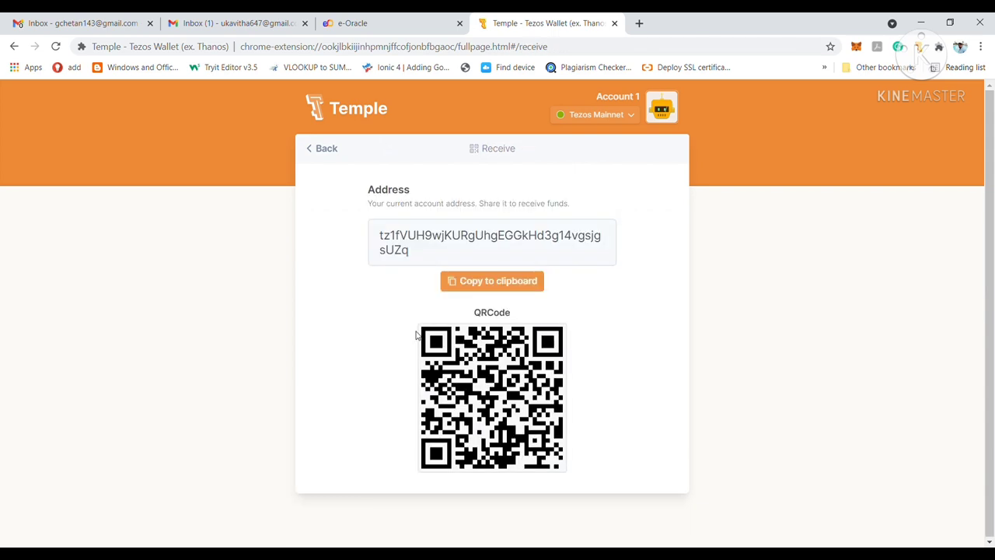
{"action": "left_click", "coordinate": [478, 284]}
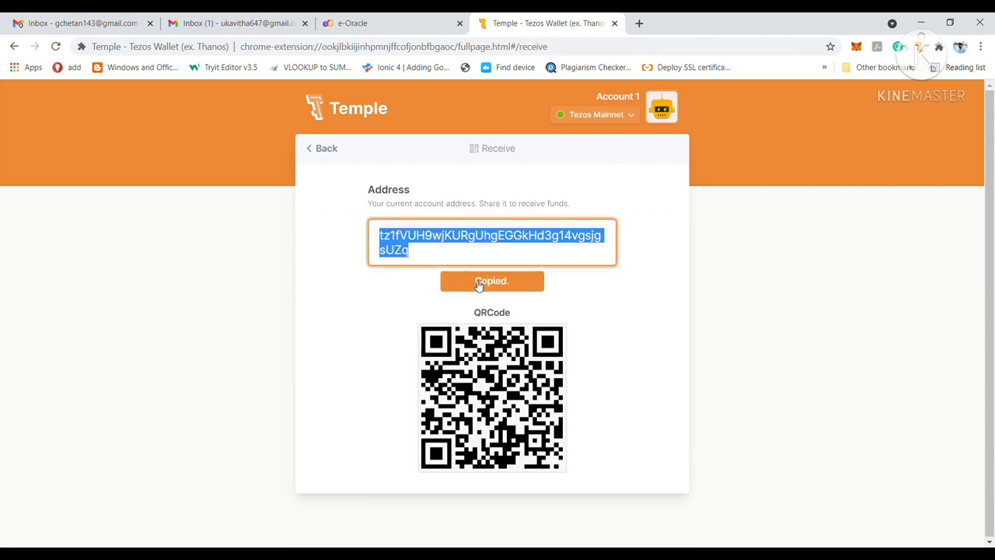
{"action": "left_click", "coordinate": [379, 26]}
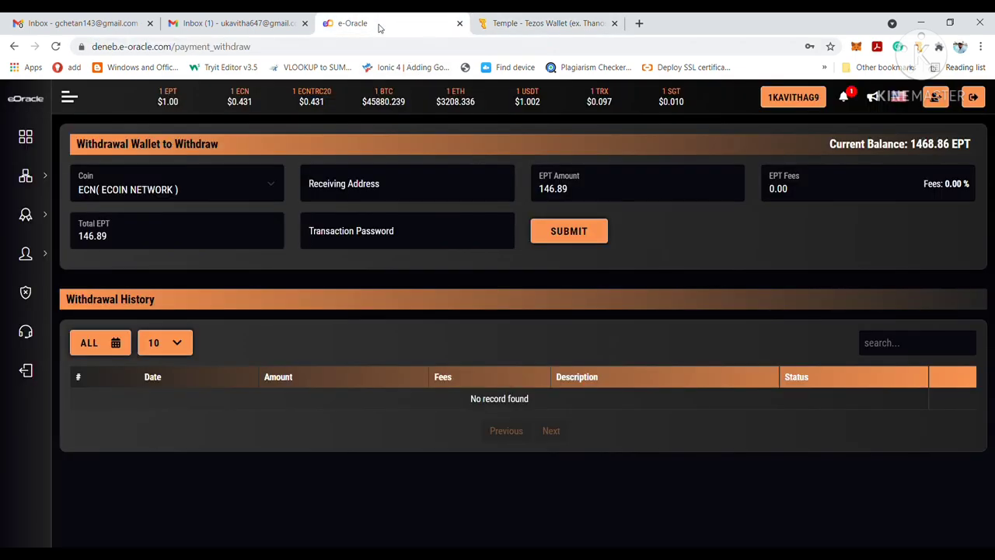
Submit the ECN withdrawal to the pasted Temple address with the transaction password; it is rejected as invalid.
{"action": "left_click", "coordinate": [357, 183]}
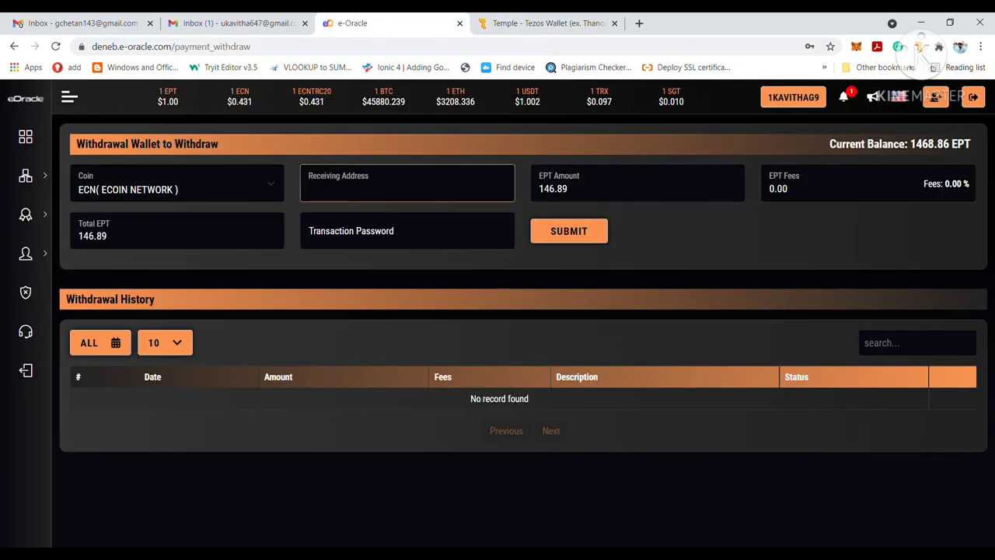
{"action": "key", "text": "ctrl+v"}
{"action": "key", "text": "Tab"}
{"action": "key", "text": "Tab"}
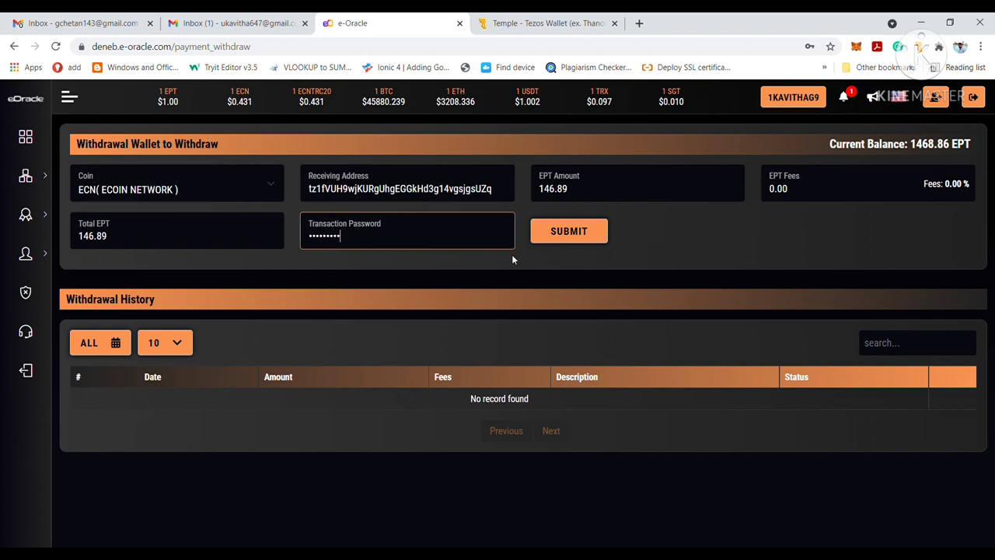
{"action": "left_click", "coordinate": [575, 231]}
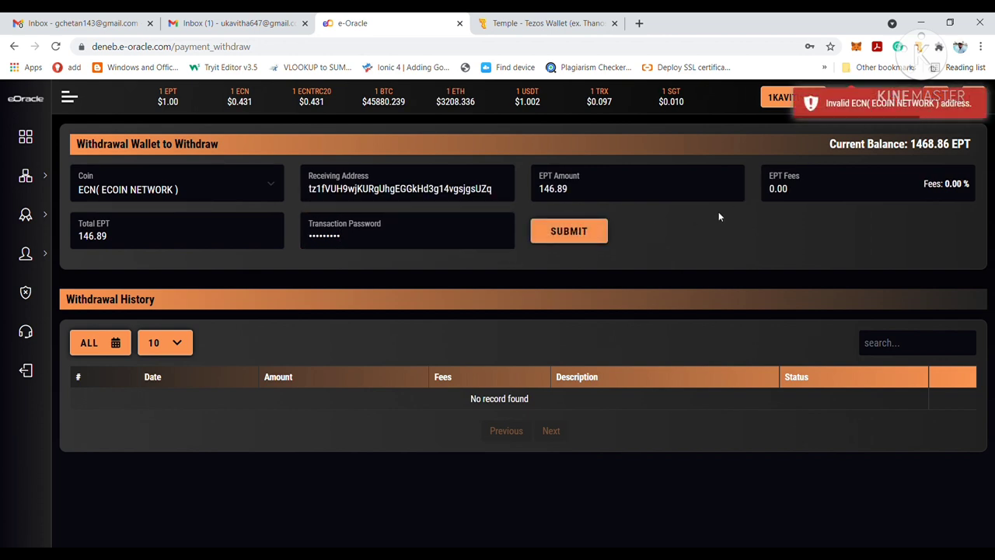
{"action": "left_click_drag", "start_coordinate": [826, 103], "coordinate": [971, 112]}
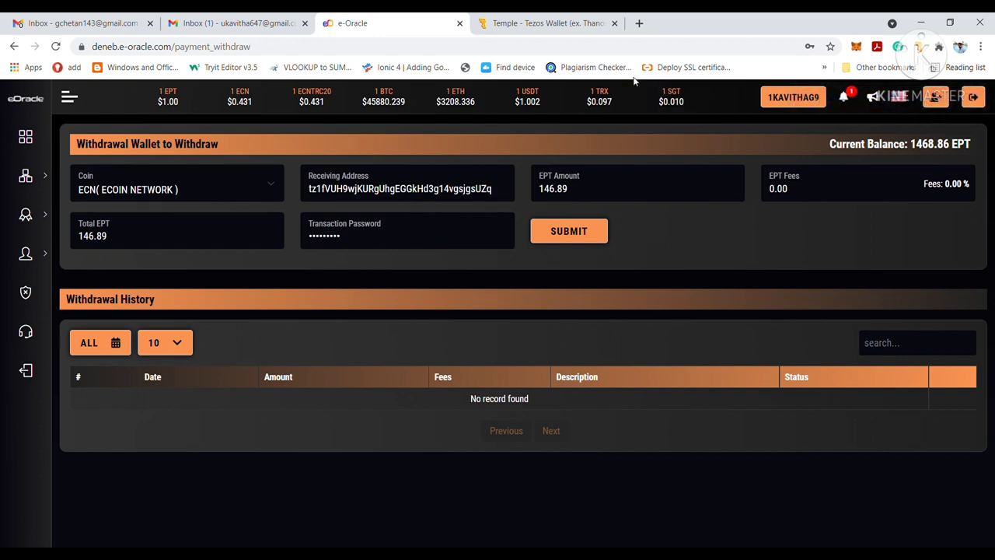
Go back from the ECN receive page to Temple's main overview and open a new browser tab.
{"action": "left_click", "coordinate": [570, 24]}
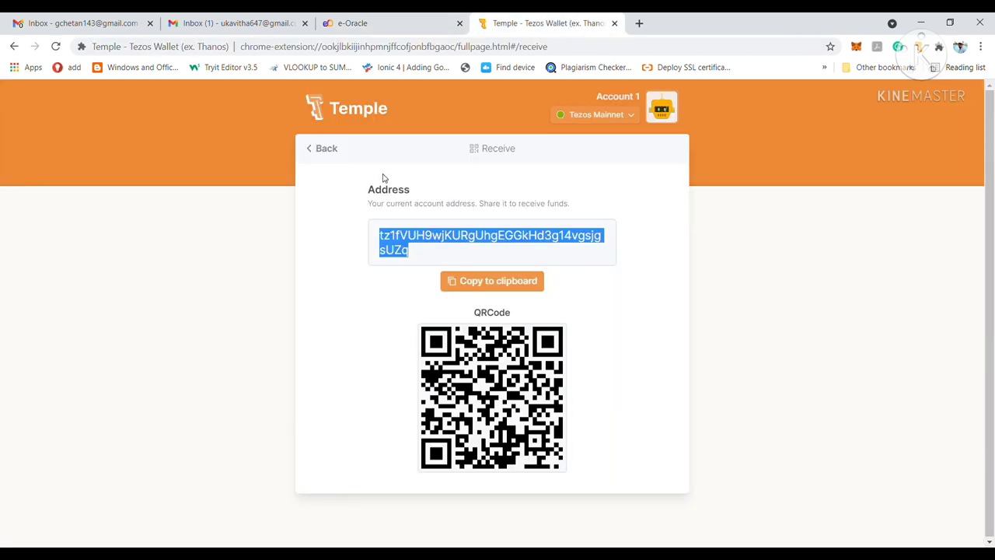
{"action": "left_click", "coordinate": [327, 149]}
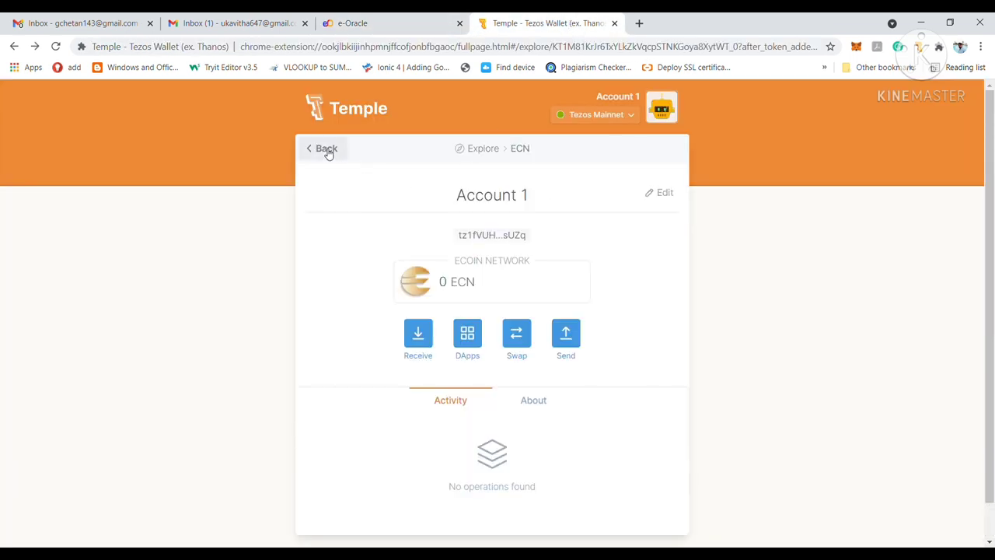
{"action": "left_click", "coordinate": [326, 149]}
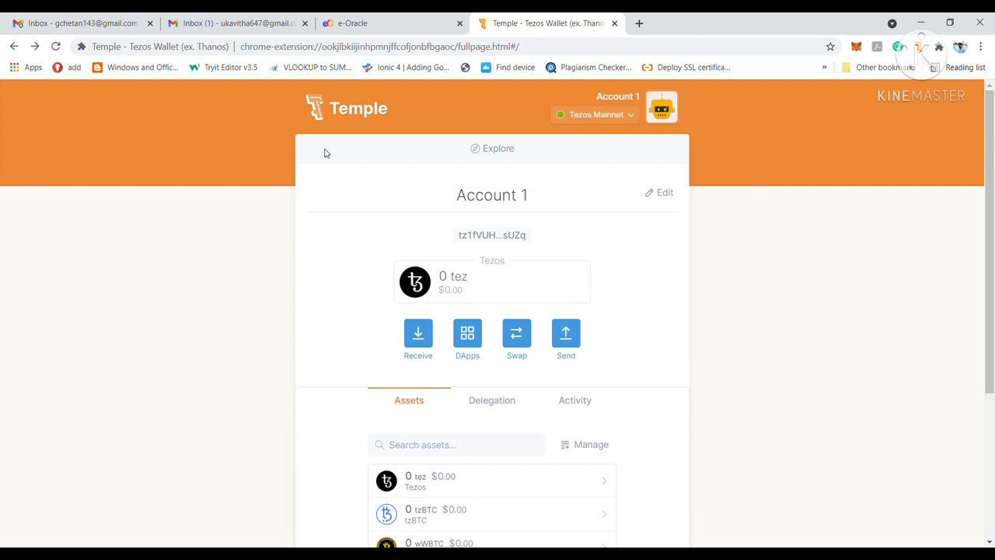
{"action": "left_click", "coordinate": [639, 24]}
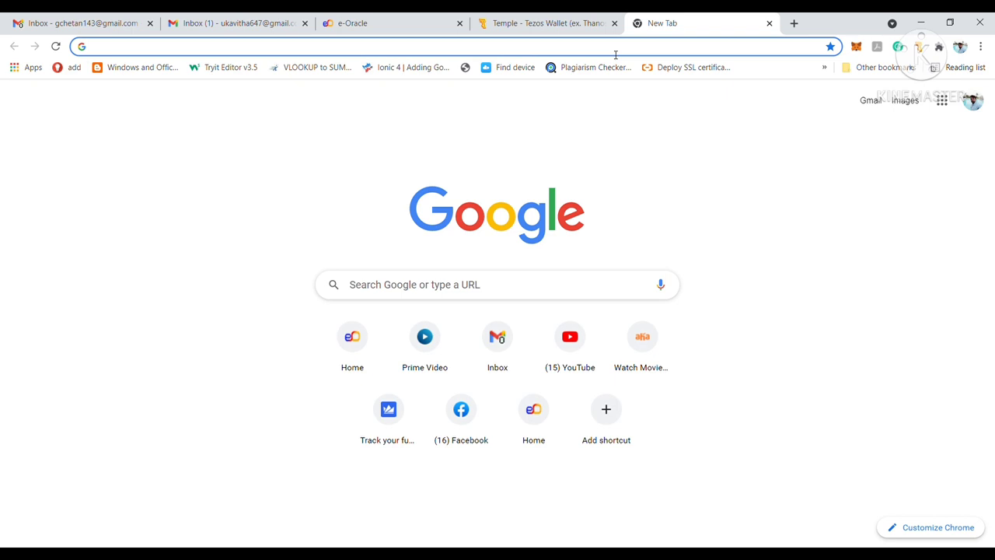
Load WazirX funds, review the 7,501.5 INR balance and Rupee deposit options, then reach the exchange.
{"action": "type", "text": "wazirx.com/funds"}
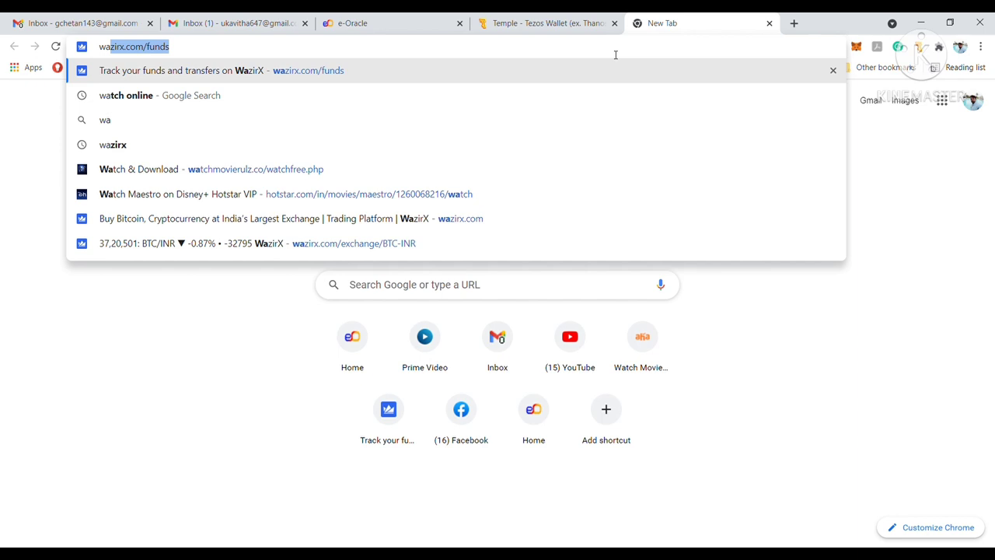
{"action": "key", "text": "Return"}
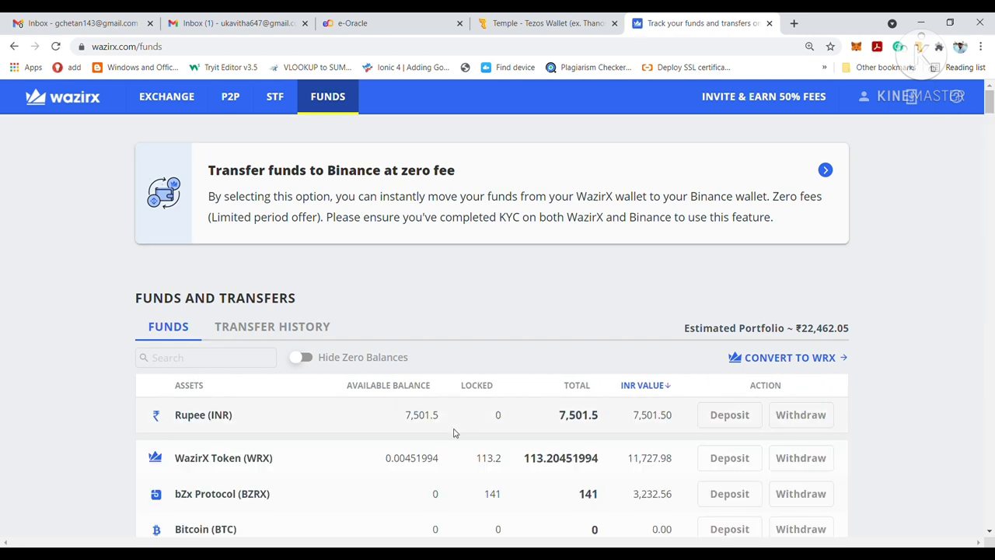
{"action": "scroll", "coordinate": [455, 433], "scroll_direction": "down", "scroll_amount": 1}
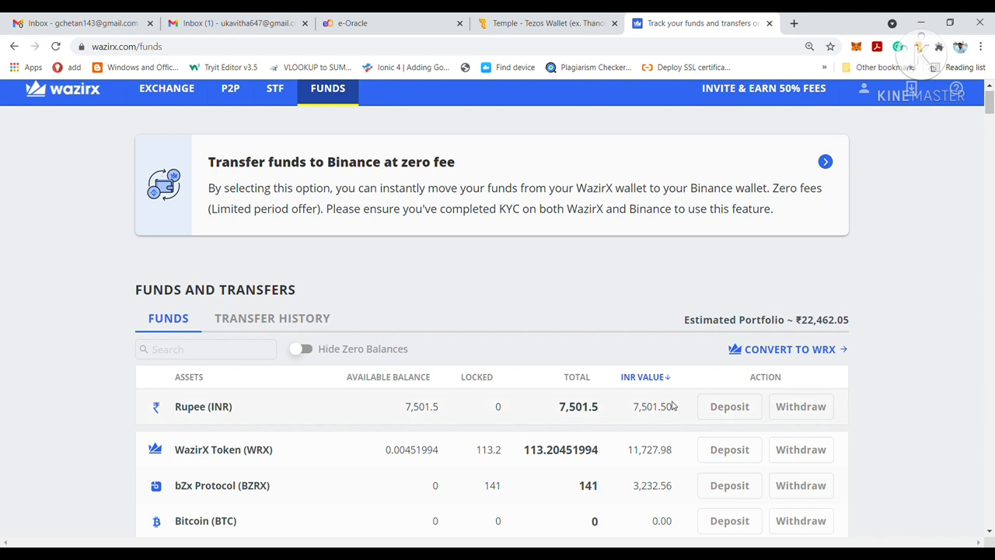
{"action": "left_click", "coordinate": [721, 413]}
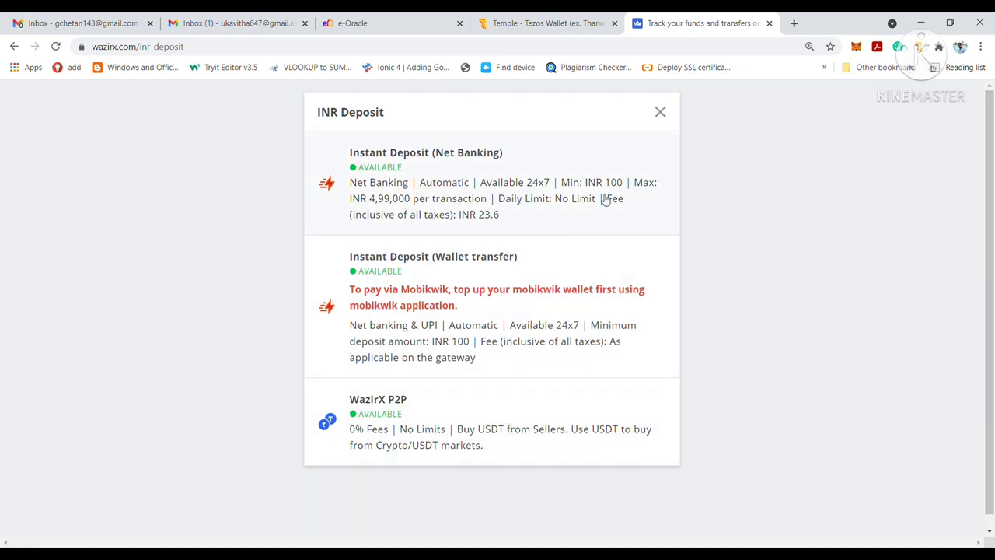
{"action": "left_click", "coordinate": [660, 115]}
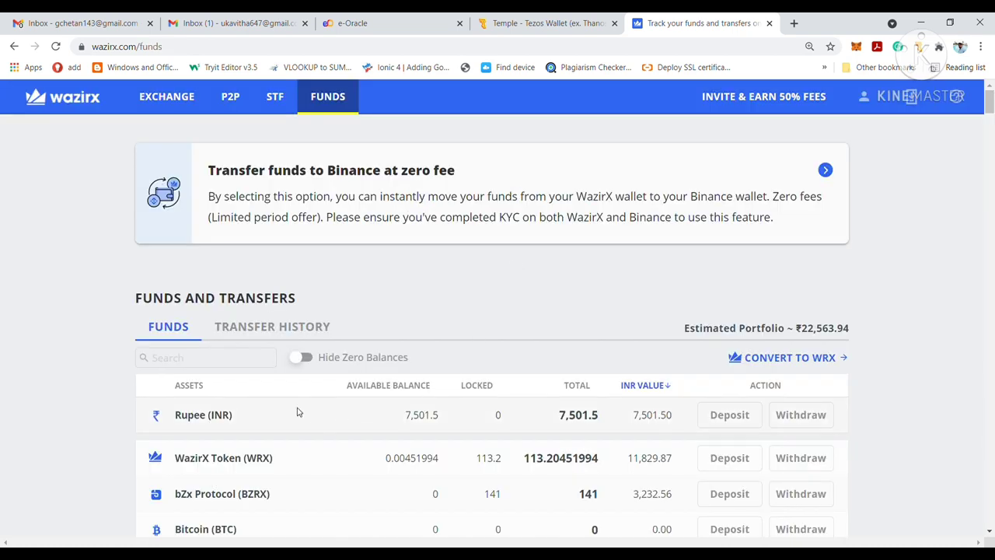
{"action": "left_click", "coordinate": [180, 99]}
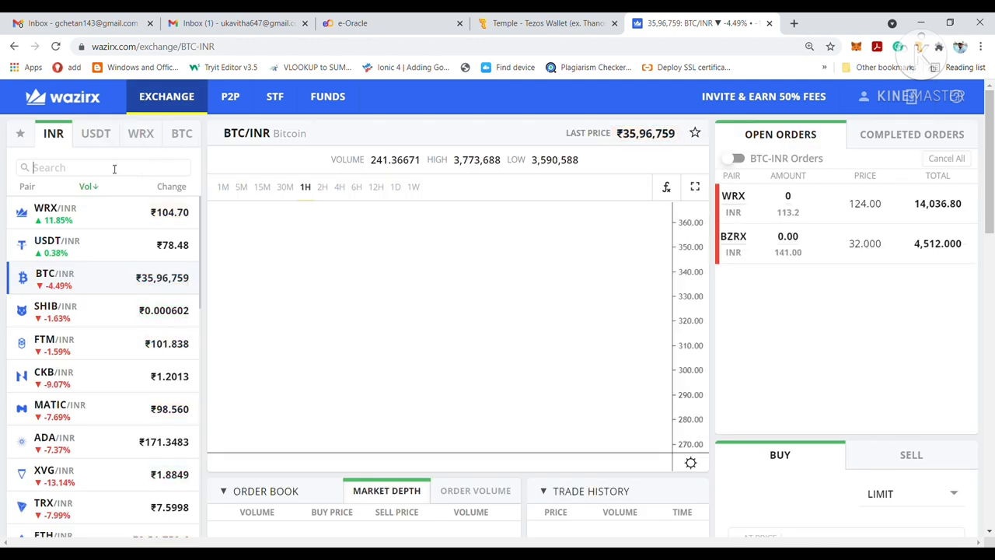
Switch the WazirX exchange market to the USDT/INR pair.
{"action": "left_click", "coordinate": [114, 169]}
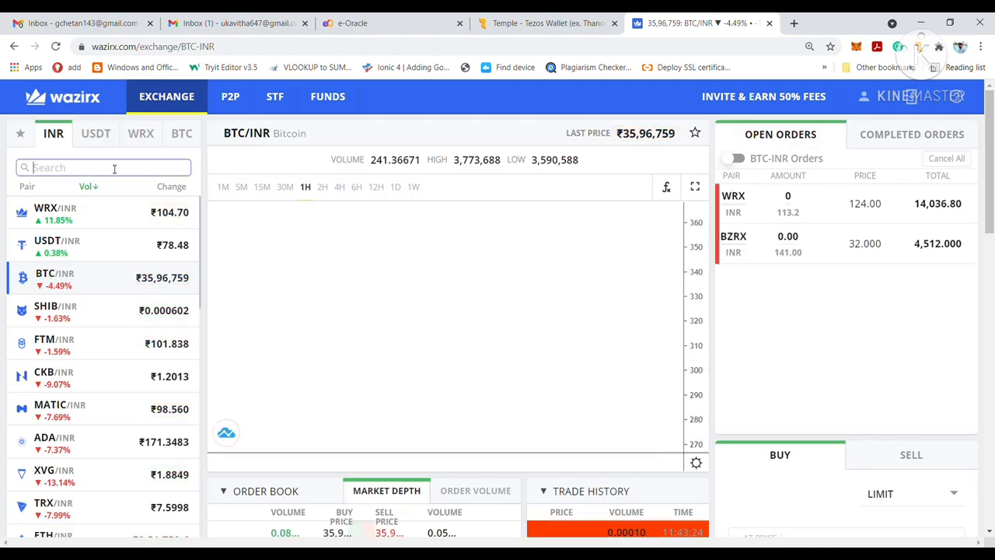
{"action": "type", "text": "usdt"}
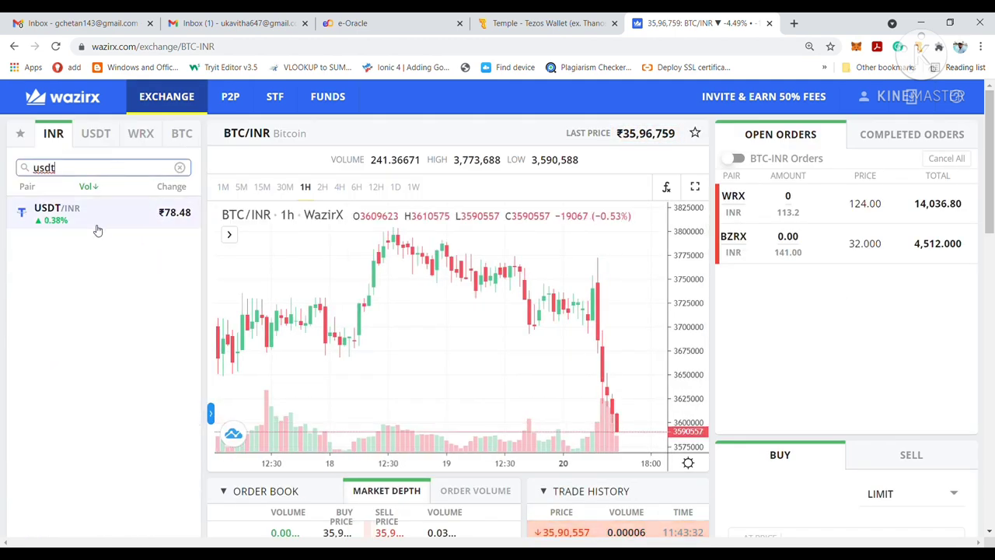
{"action": "left_click", "coordinate": [96, 226]}
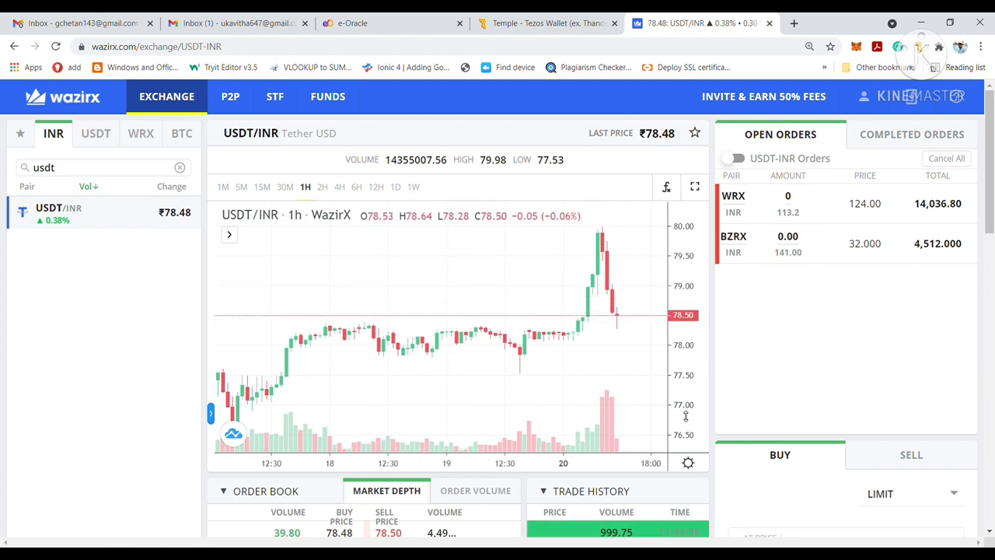
{"action": "scroll", "coordinate": [885, 507], "scroll_direction": "down", "scroll_amount": 2}
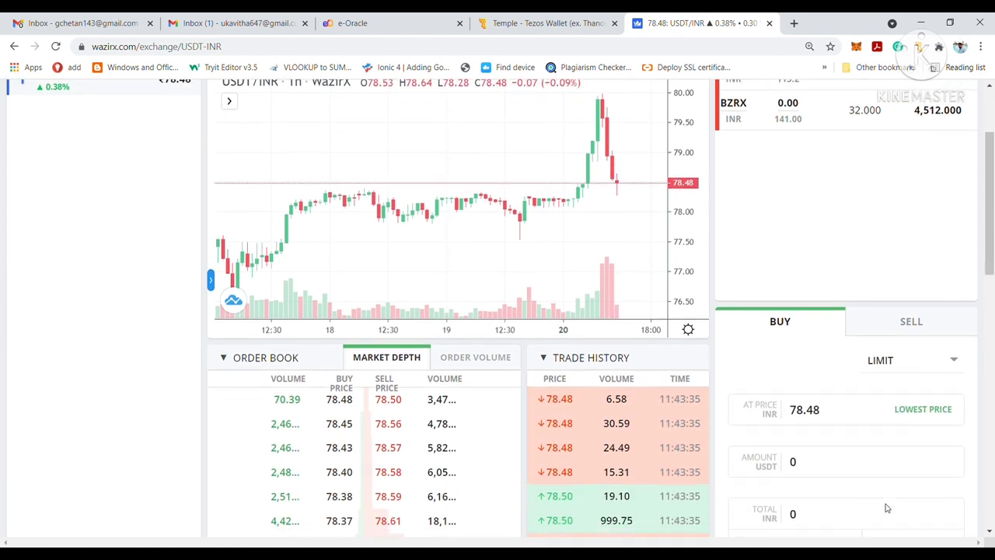
{"action": "scroll", "coordinate": [890, 507], "scroll_direction": "down", "scroll_amount": 1}
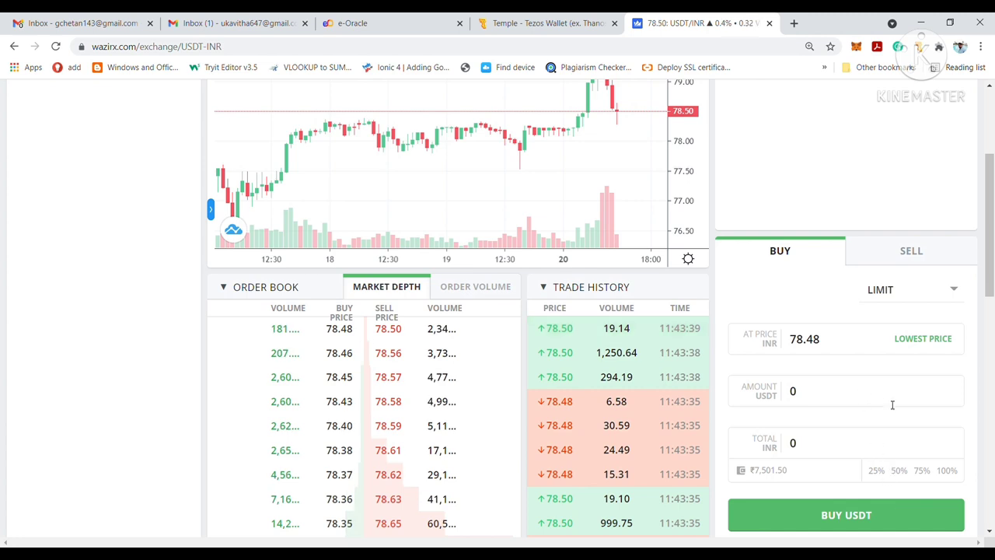
Buy 23.89 USDT with 25% of the INR balance and confirm it under Completed Orders.
{"action": "left_click", "coordinate": [922, 471]}
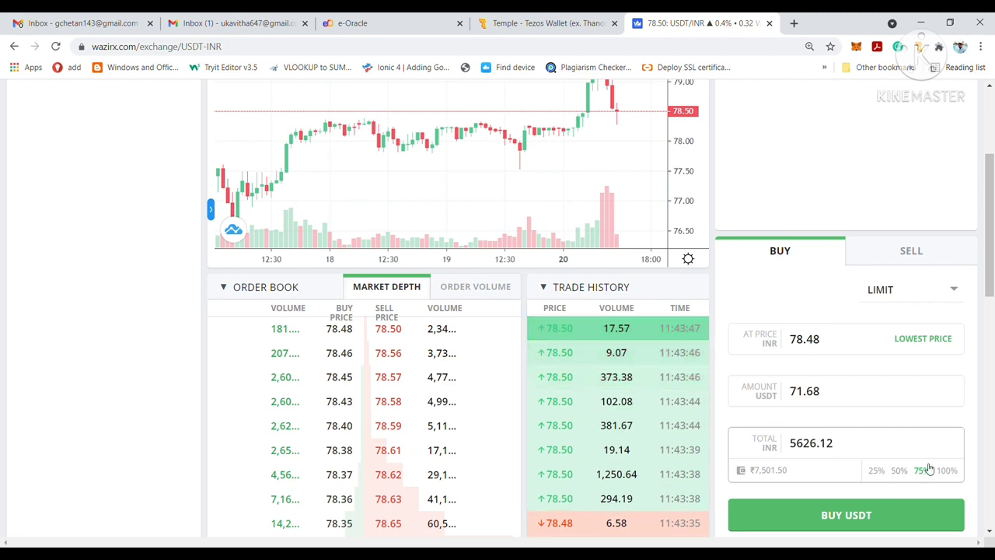
{"action": "left_click", "coordinate": [876, 471]}
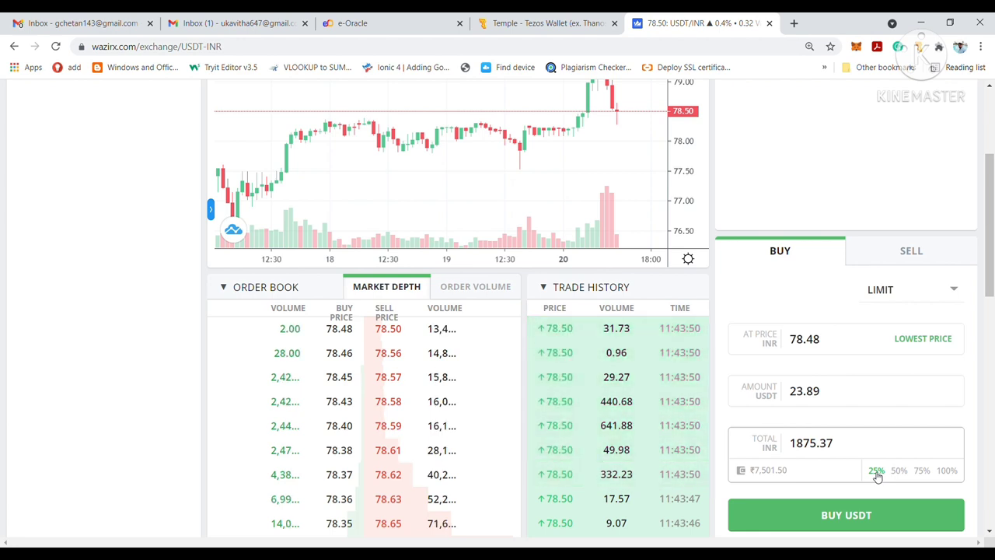
{"action": "left_click", "coordinate": [842, 517]}
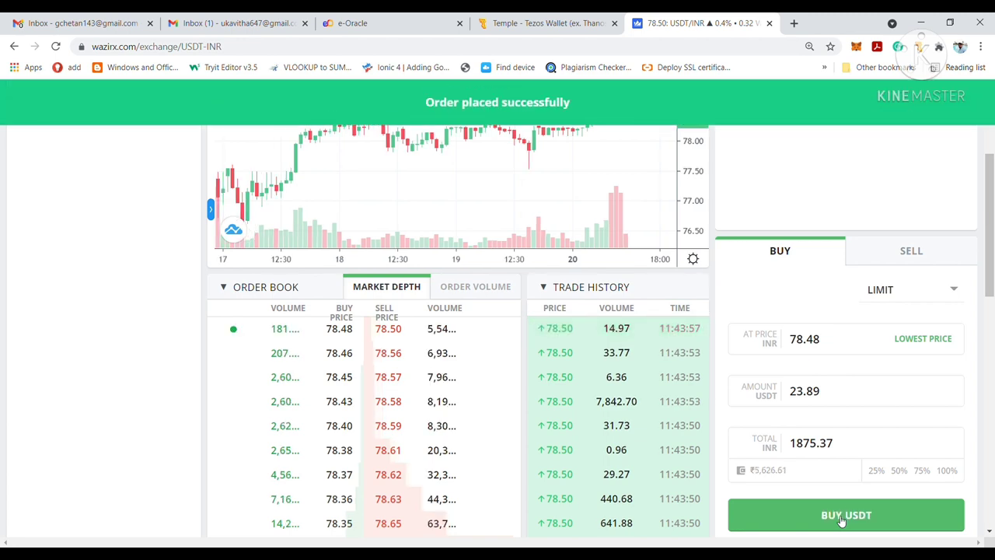
{"action": "scroll", "coordinate": [775, 420], "scroll_direction": "up", "scroll_amount": 3}
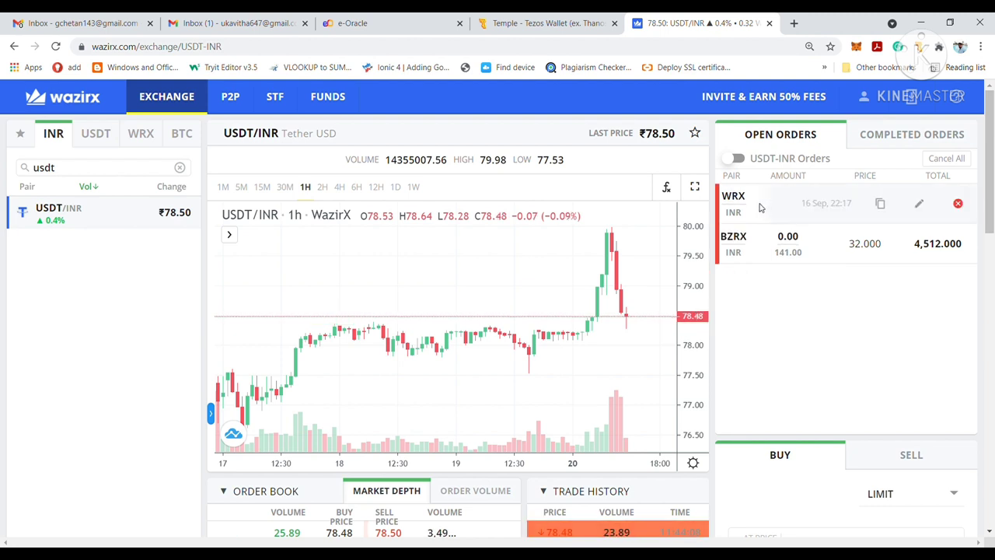
{"action": "left_click", "coordinate": [899, 141]}
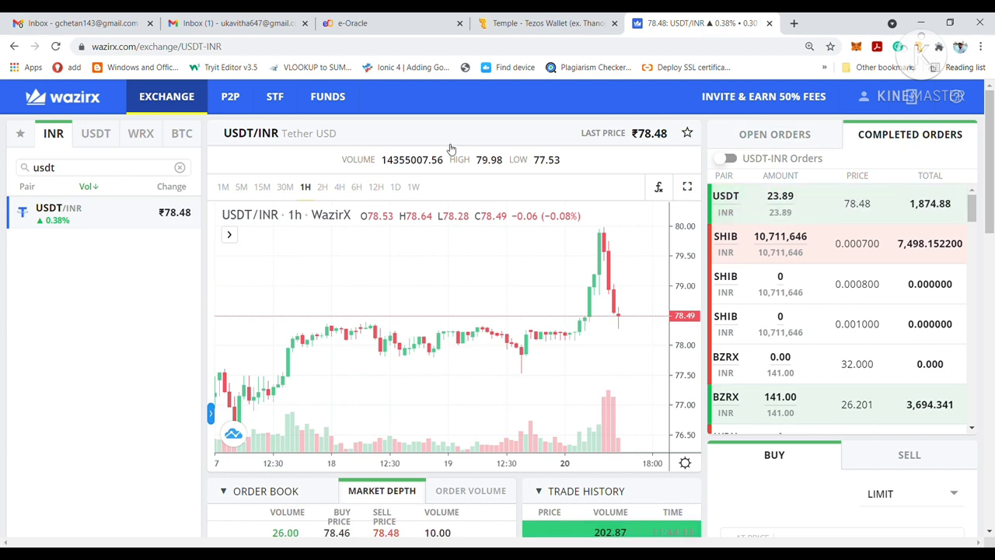
{"action": "left_click", "coordinate": [329, 96]}
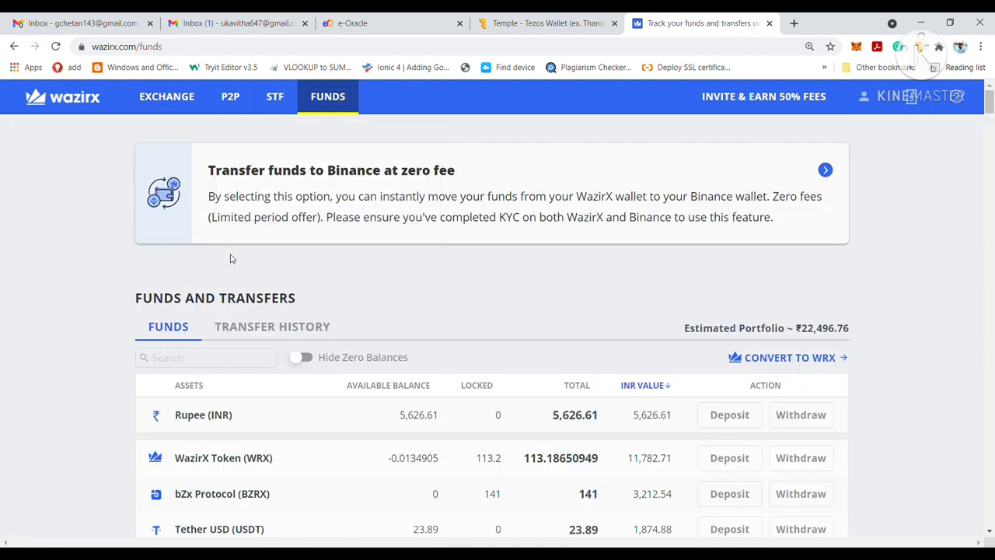
Transfer 100% of the 23.89 USDT to Binance, authenticating with the mobile OTP code.
{"action": "scroll", "coordinate": [313, 419], "scroll_direction": "down", "scroll_amount": 2}
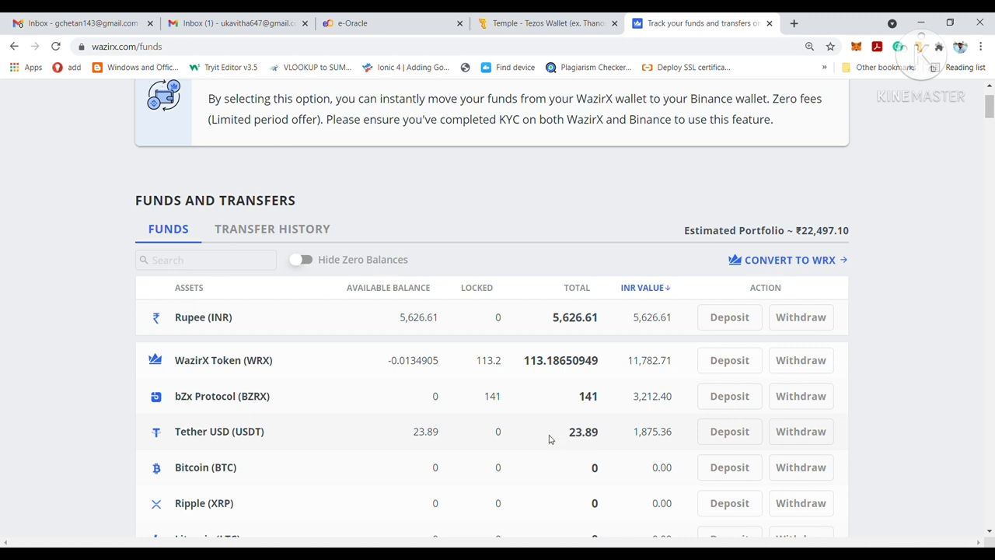
{"action": "scroll", "coordinate": [549, 439], "scroll_direction": "up", "scroll_amount": 2}
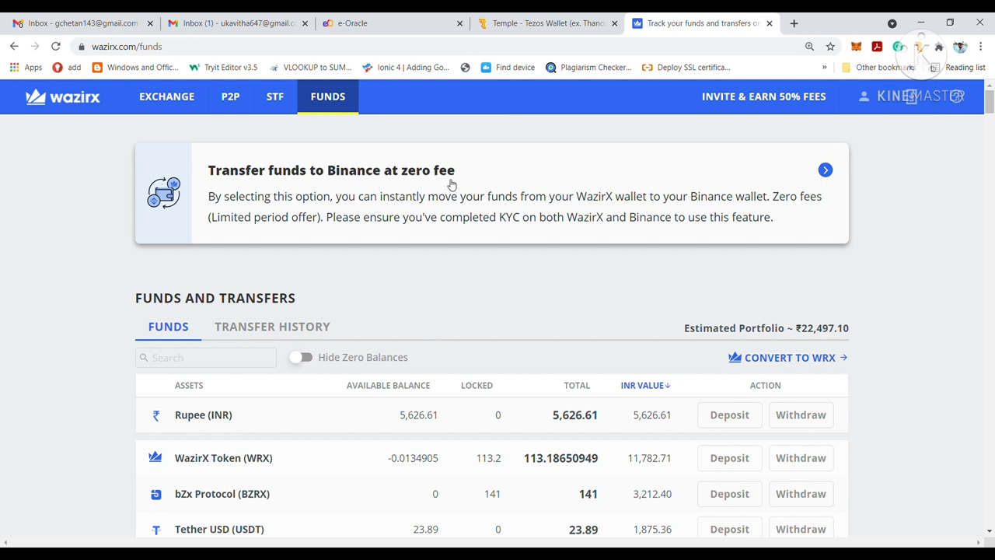
{"action": "left_click", "coordinate": [664, 195]}
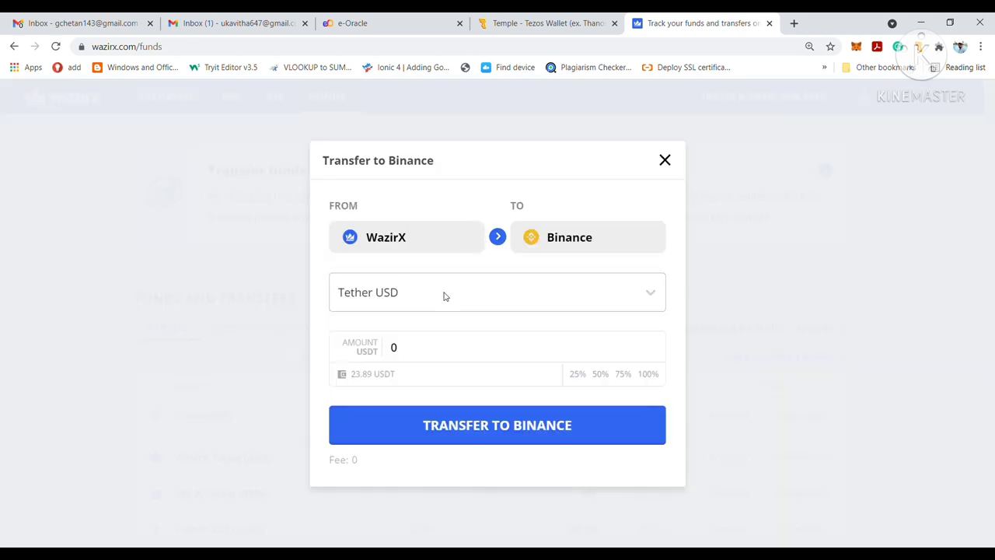
{"action": "left_click", "coordinate": [649, 374]}
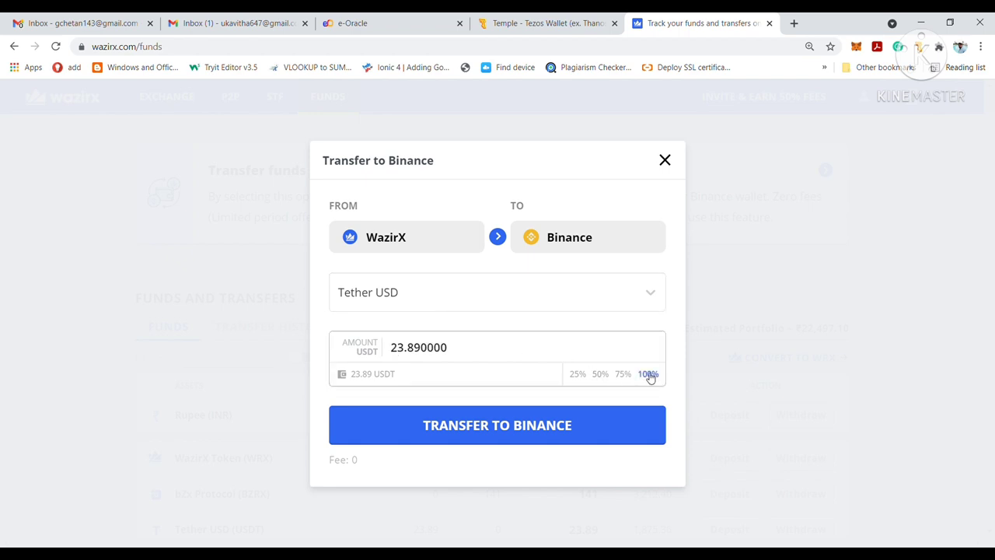
{"action": "left_click", "coordinate": [488, 433]}
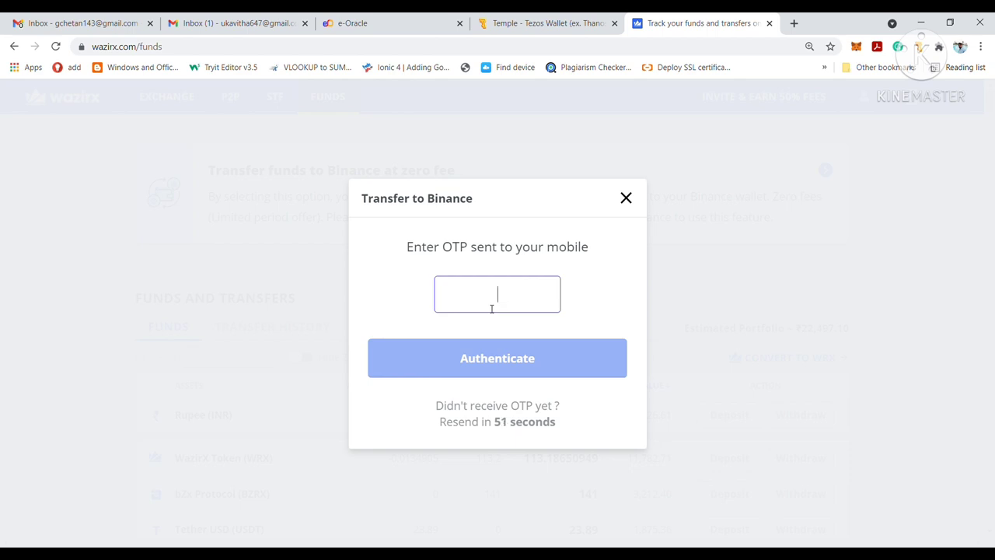
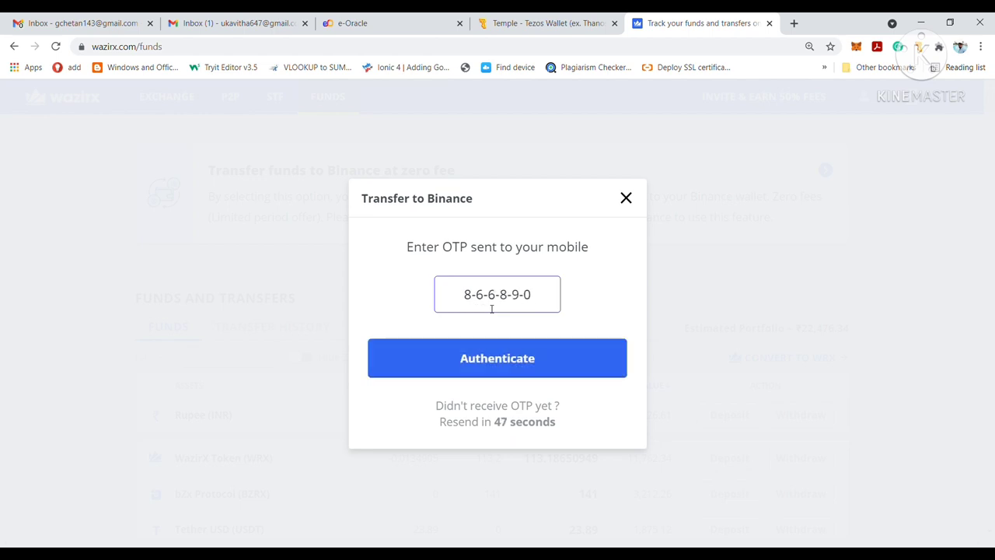
{"action": "left_click", "coordinate": [492, 364]}
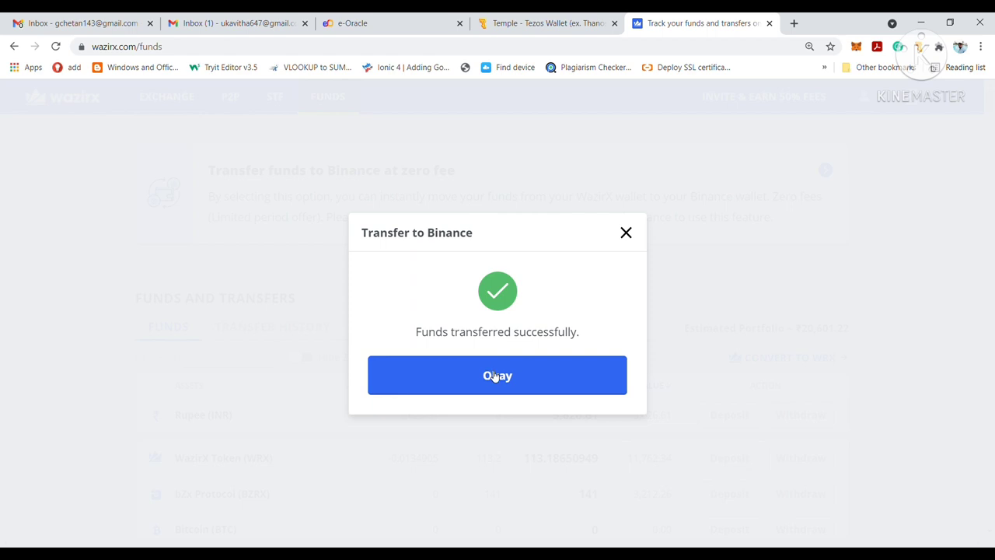
{"action": "left_click", "coordinate": [491, 374]}
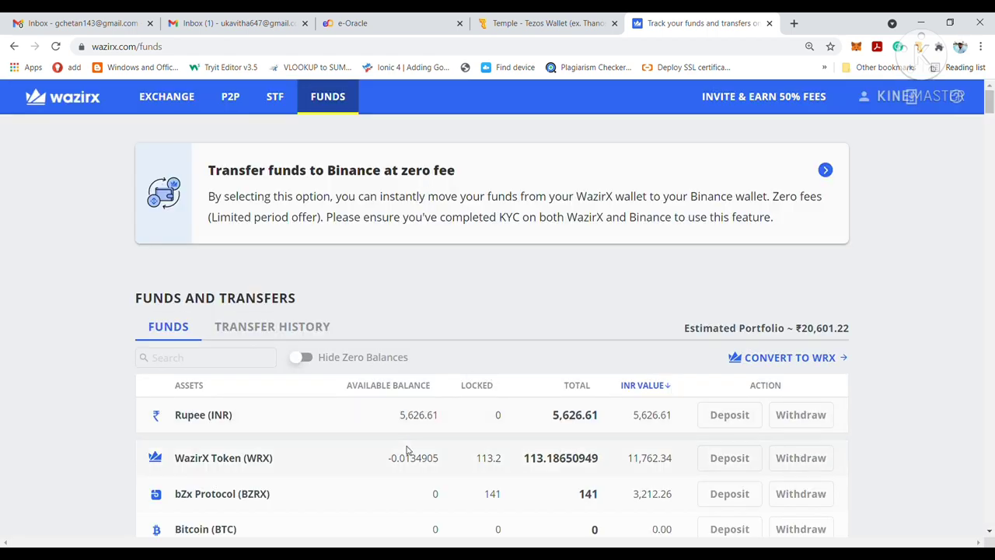
Load the Binance wallet overview in a new tab and acknowledge the P2P-to-Funding wallet merge notice.
{"action": "scroll", "coordinate": [407, 451], "scroll_direction": "down", "scroll_amount": 2}
{"action": "scroll", "coordinate": [626, 160], "scroll_direction": "up", "scroll_amount": 2}
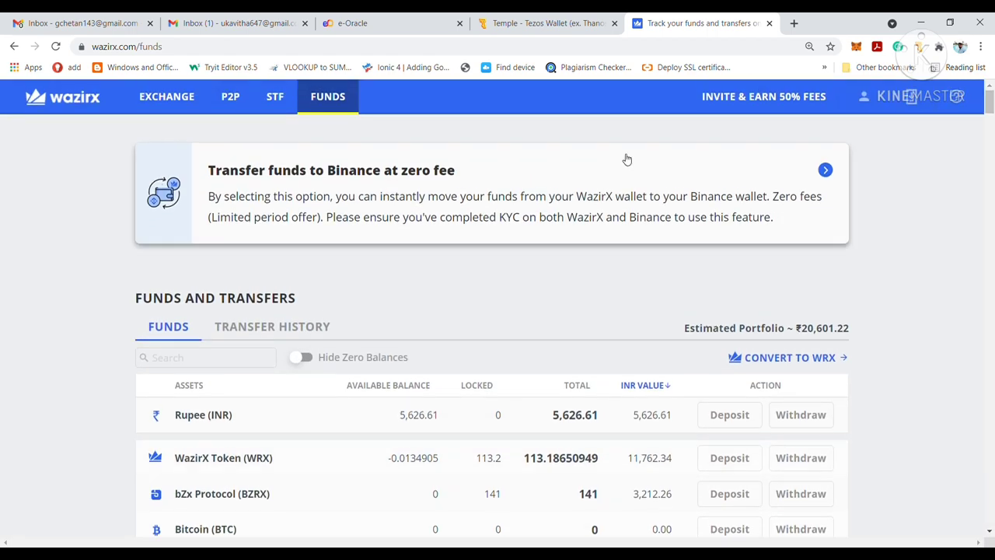
{"action": "left_click", "coordinate": [793, 23]}
{"action": "left_click", "coordinate": [766, 48]}
{"action": "type", "text": "binance.com/en/my/wallet/account/overview"}
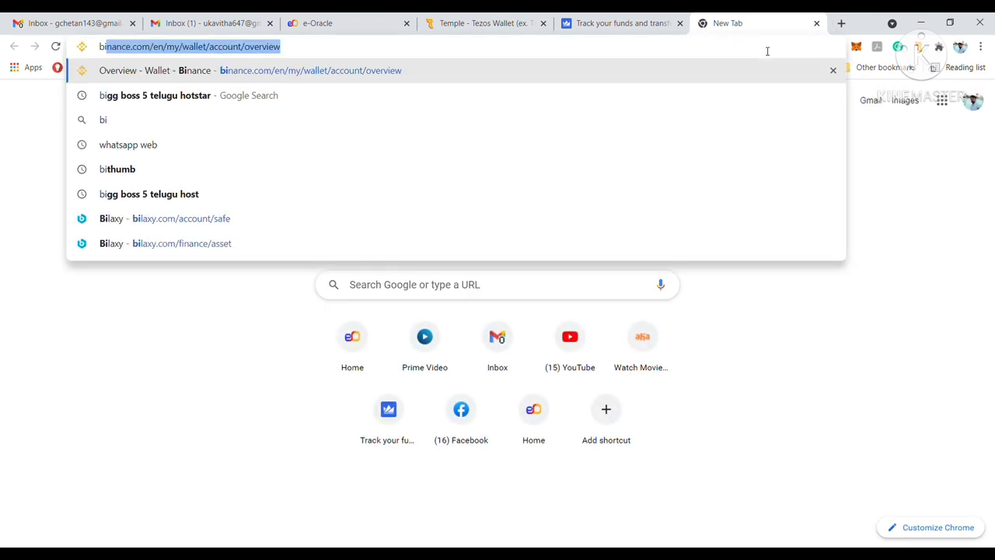
{"action": "key", "text": "Return"}
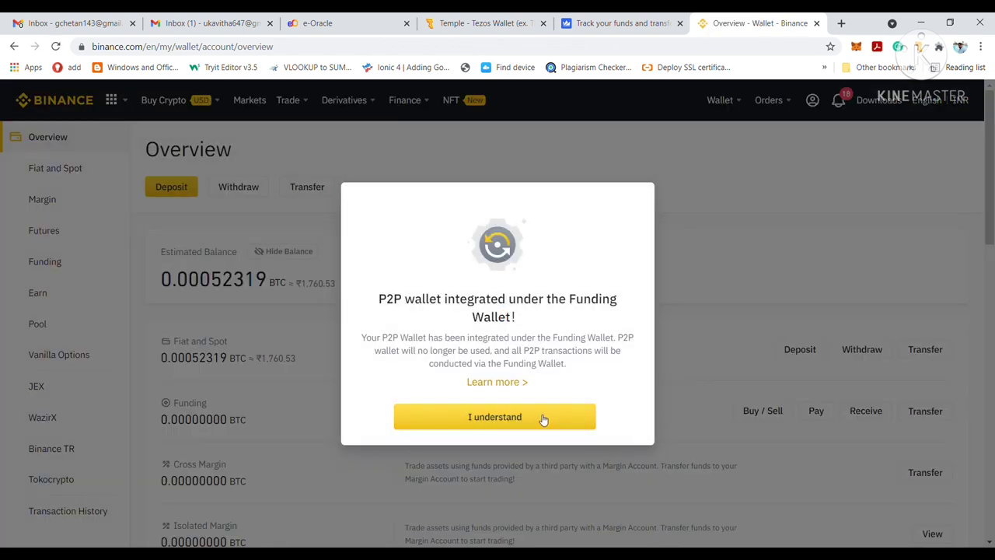
{"action": "left_click", "coordinate": [540, 418]}
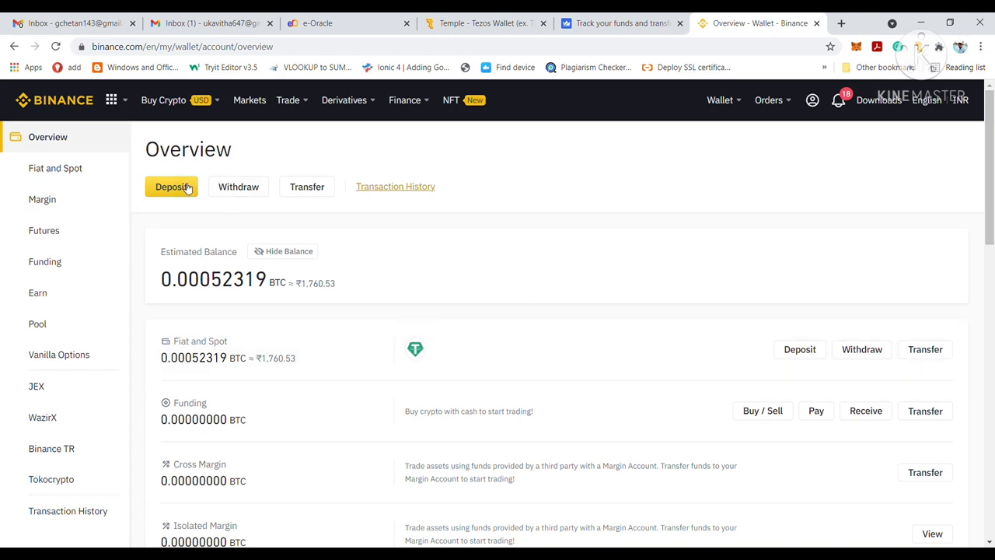
{"action": "scroll", "coordinate": [229, 286], "scroll_direction": "down", "scroll_amount": 1}
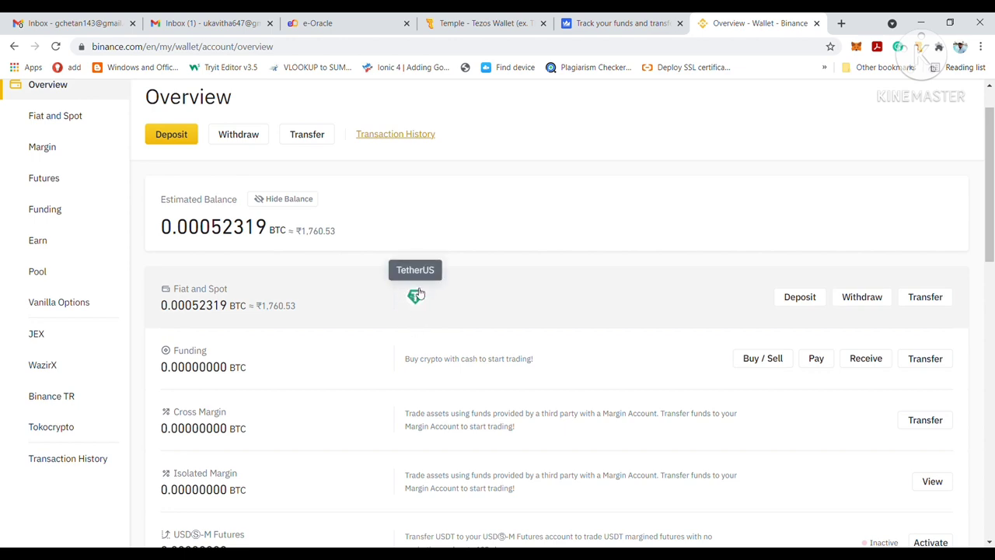
{"action": "scroll", "coordinate": [417, 294], "scroll_direction": "up", "scroll_amount": 1}
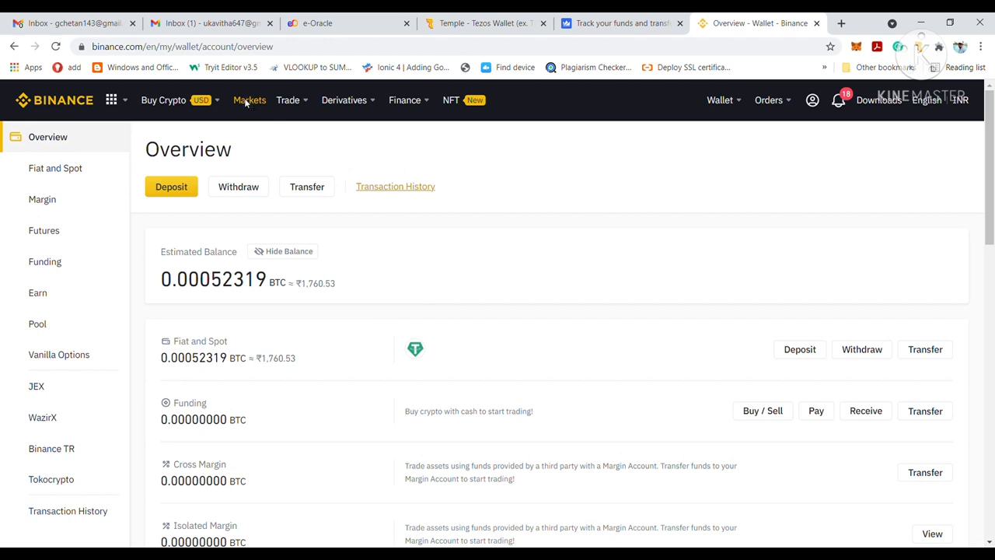
On Binance Convert, choose XTZ as the coin to convert USDT into.
{"action": "left_click", "coordinate": [249, 100]}
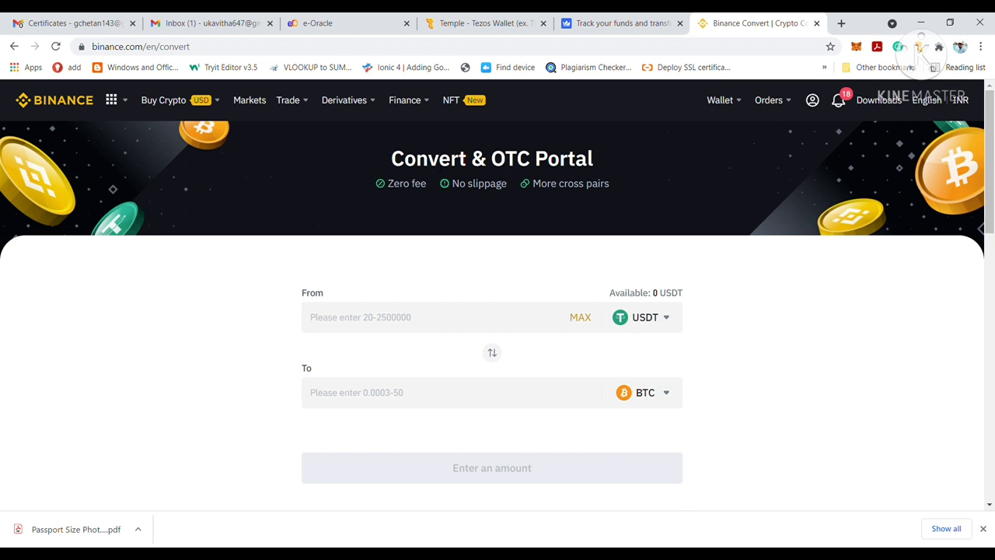
{"action": "mouse_move", "coordinate": [286, 101]}
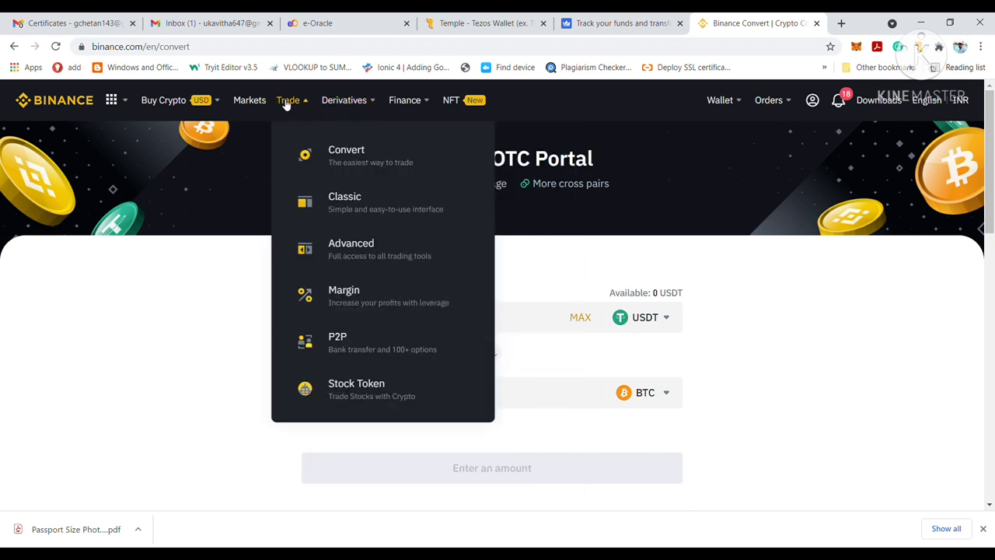
{"action": "left_click", "coordinate": [315, 160]}
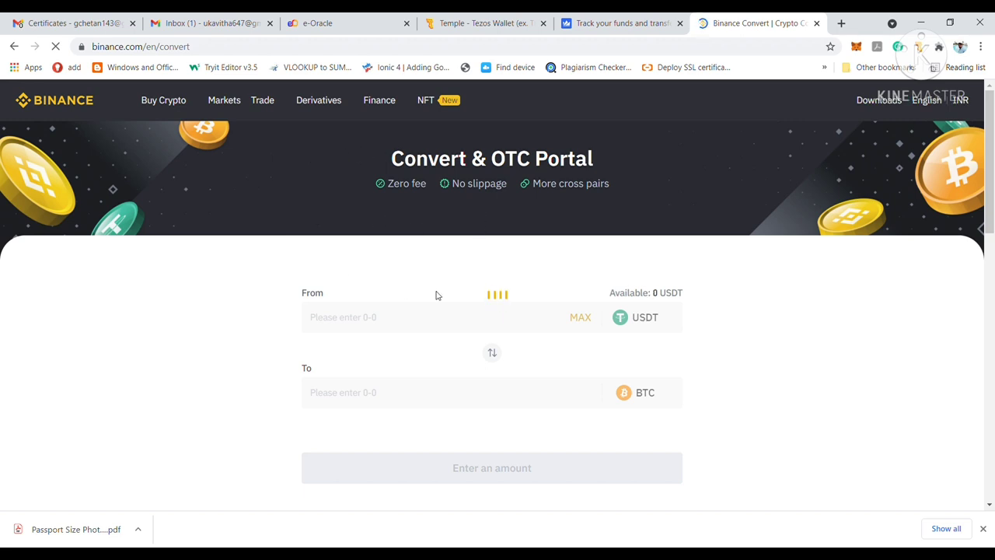
{"action": "left_click", "coordinate": [645, 393]}
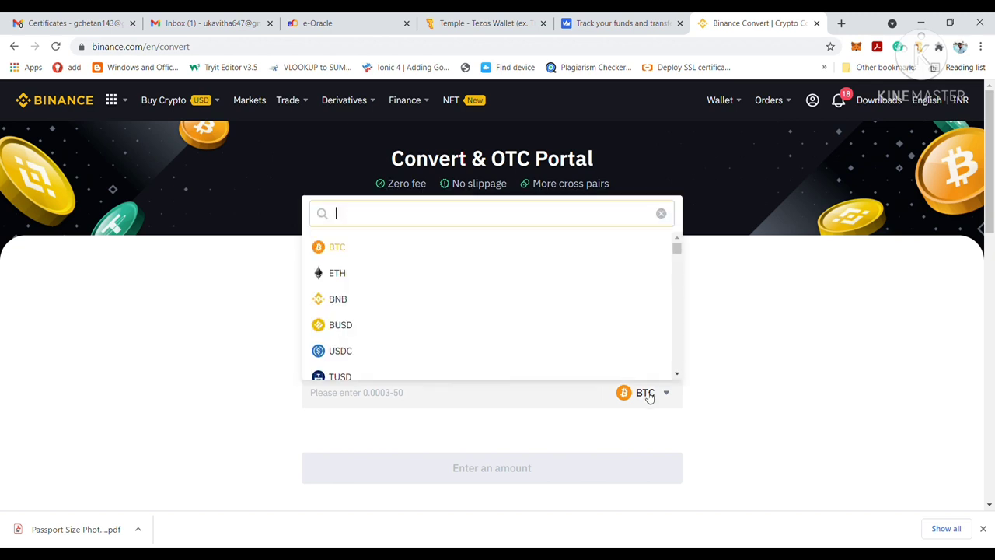
{"action": "type", "text": "xtz"}
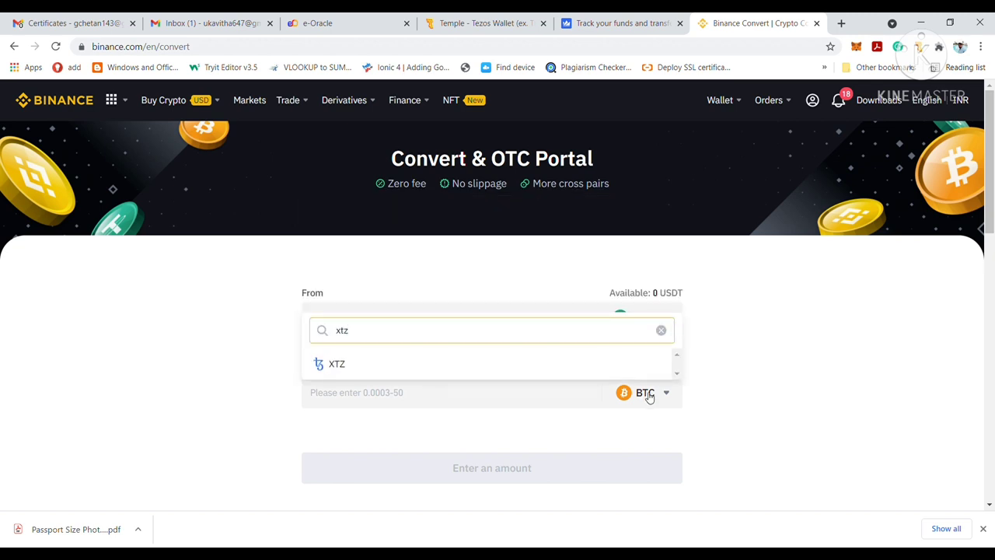
{"action": "left_click", "coordinate": [336, 365]}
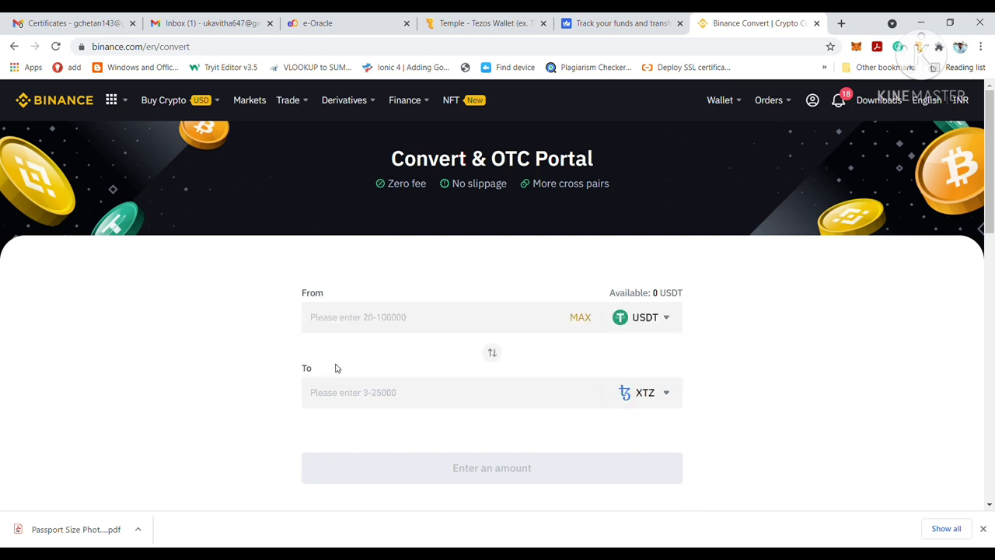
Use the MAX USDT amount and go back to the wallet overview now showing XTZ.
{"action": "left_click", "coordinate": [586, 324]}
{"action": "left_click", "coordinate": [500, 320]}
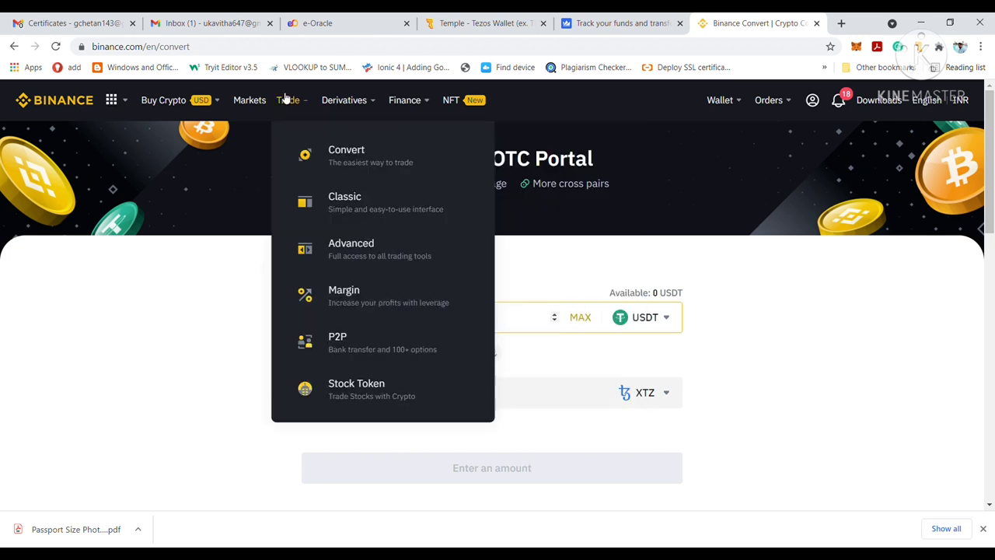
{"action": "mouse_move", "coordinate": [726, 104]}
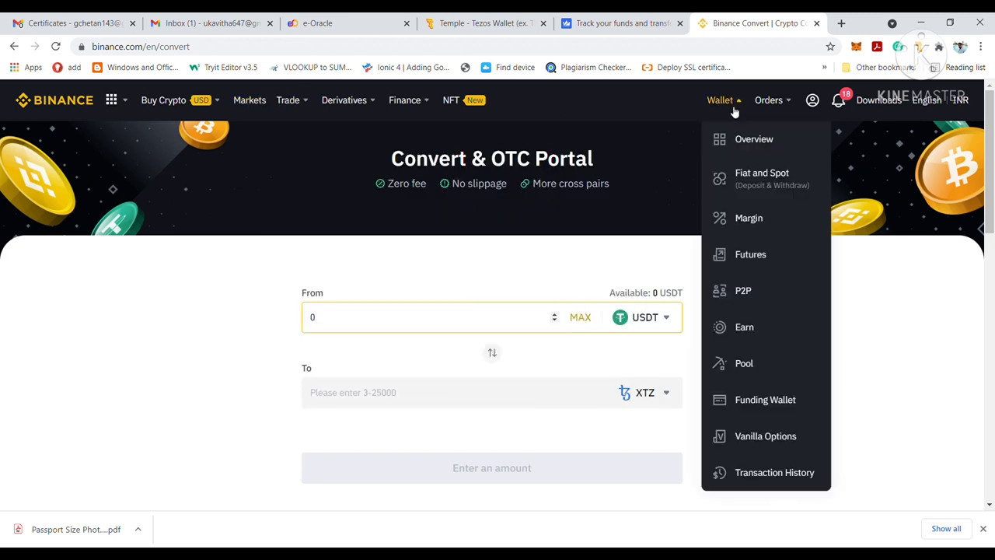
{"action": "left_click", "coordinate": [737, 139]}
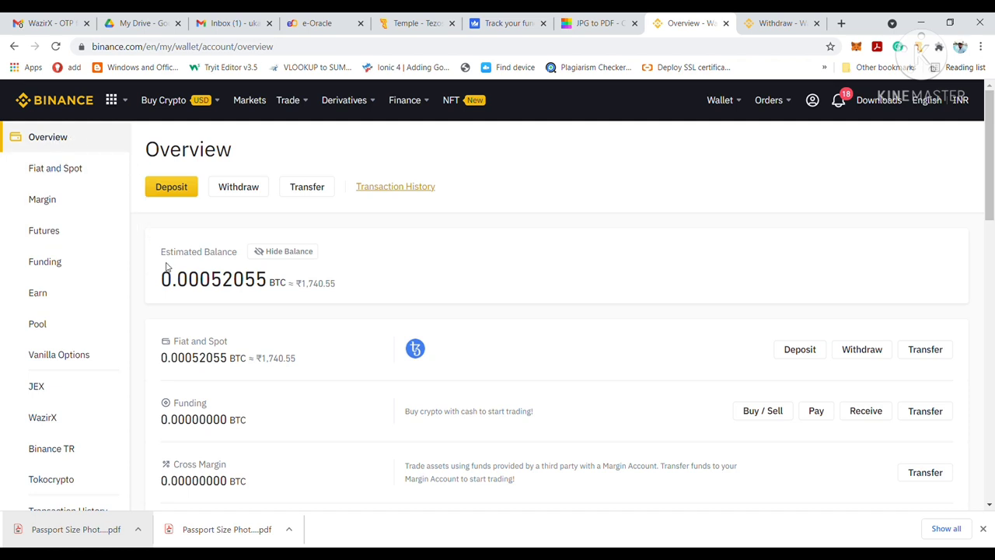
Open the XTZ withdrawal form from the Fiat and Spot balances.
{"action": "left_click", "coordinate": [231, 346]}
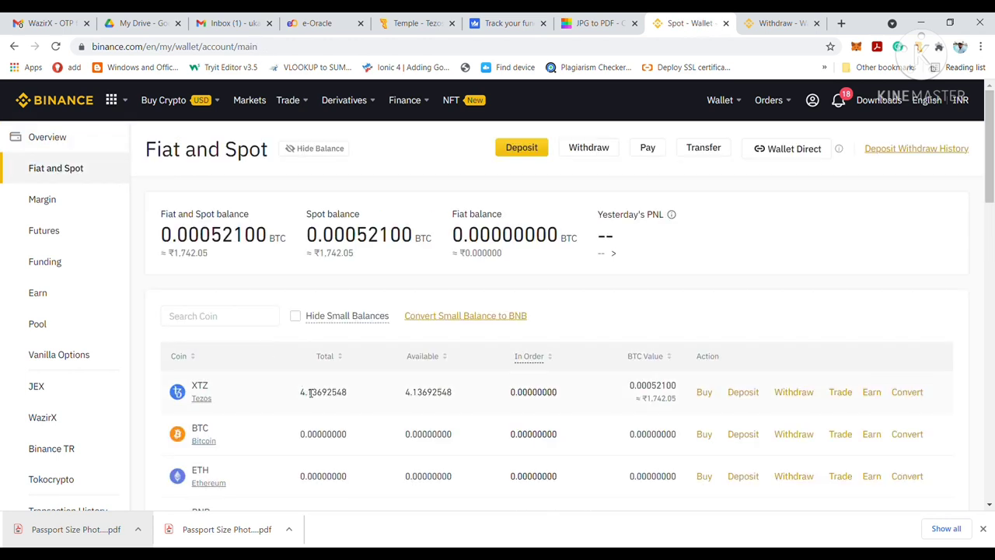
{"action": "scroll", "coordinate": [310, 393], "scroll_direction": "down", "scroll_amount": 1}
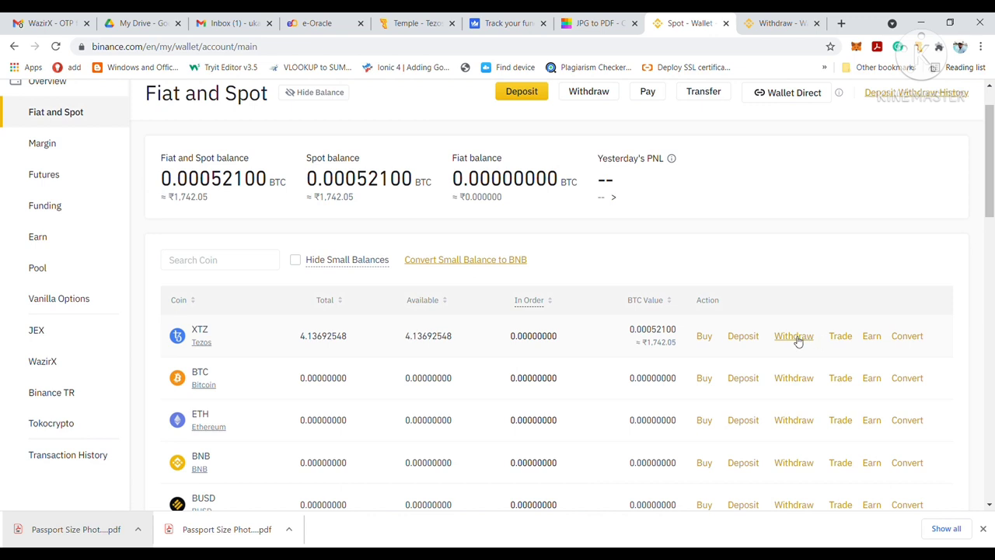
{"action": "left_click", "coordinate": [793, 335]}
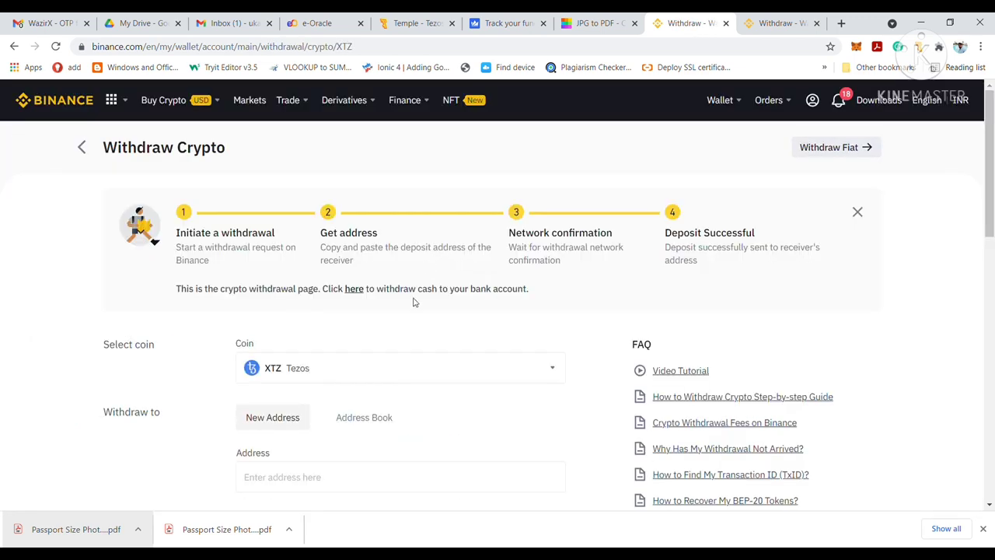
{"action": "left_click", "coordinate": [301, 478]}
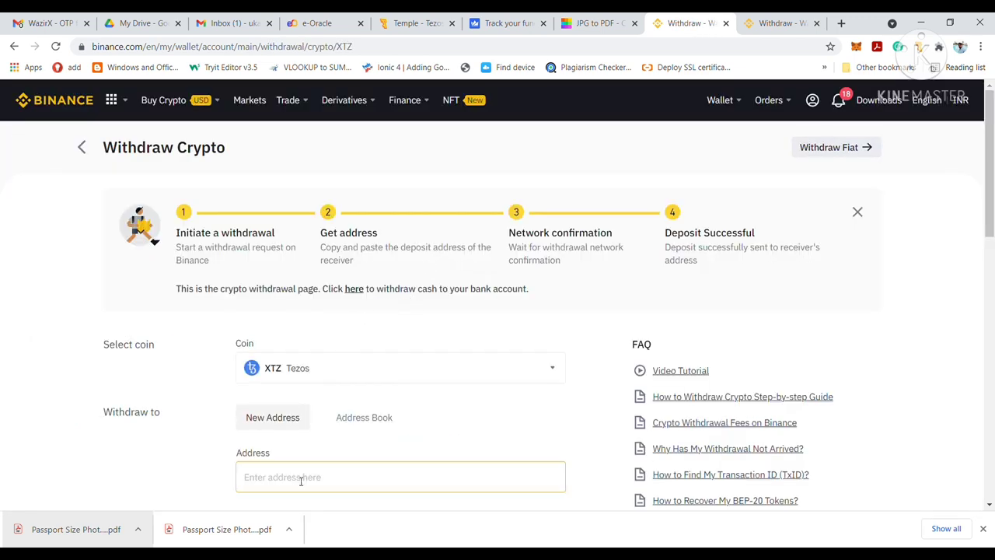
Copy the Temple wallet's Tezos address and paste it as the XTZ withdrawal recipient.
{"action": "left_click", "coordinate": [416, 30]}
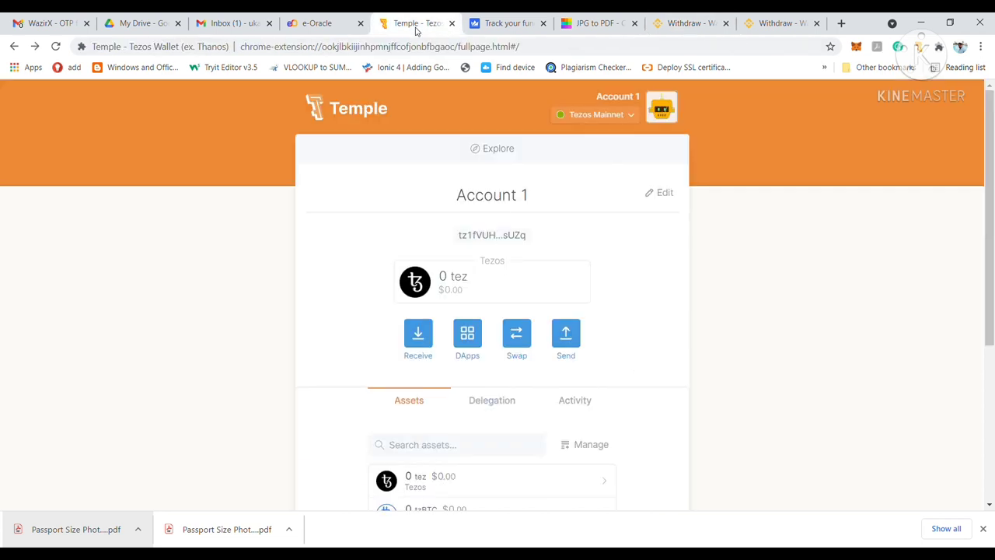
{"action": "left_click", "coordinate": [490, 237]}
{"action": "left_click", "coordinate": [773, 23]}
{"action": "key", "text": "ctrl+v"}
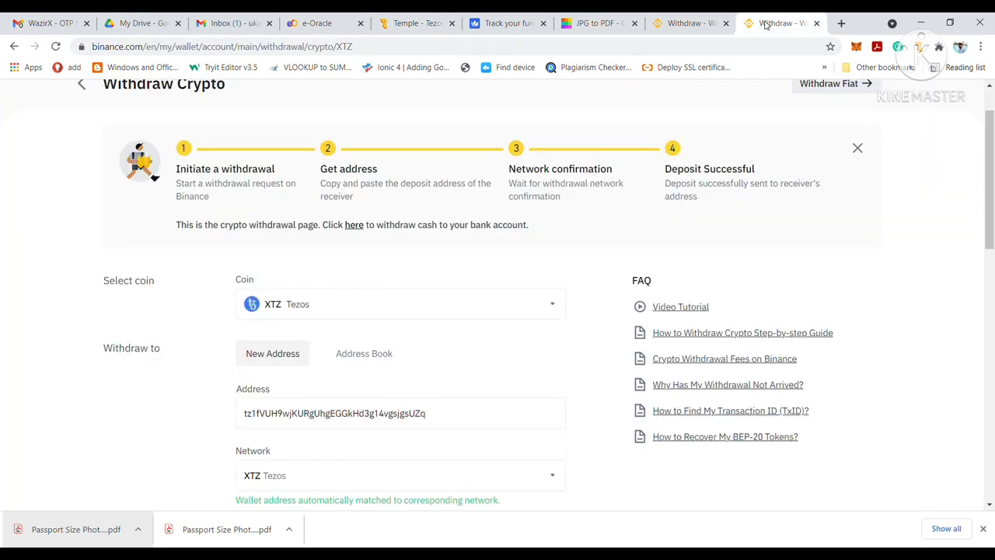
{"action": "left_click", "coordinate": [688, 23]}
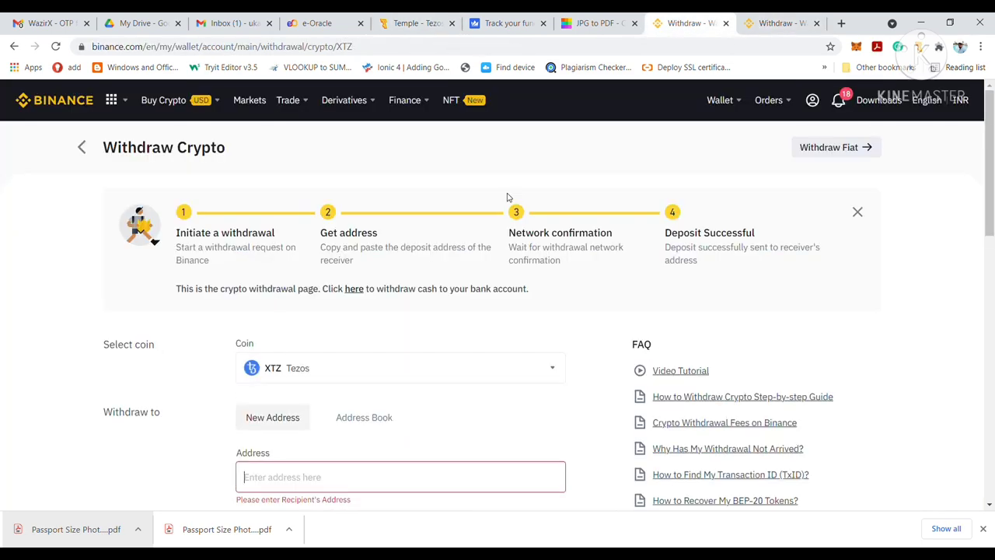
{"action": "key", "text": "ctrl+v"}
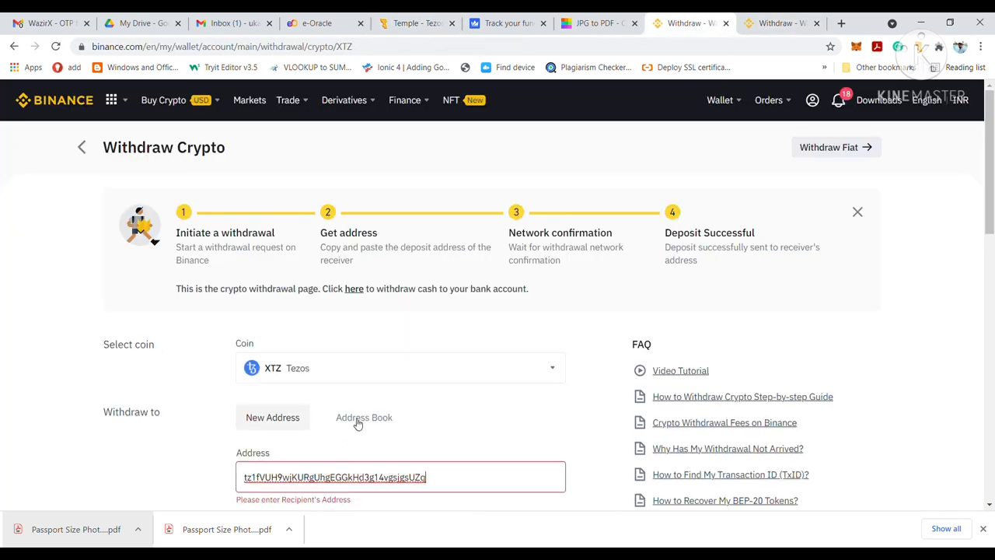
{"action": "scroll", "coordinate": [388, 437], "scroll_direction": "down", "scroll_amount": 3}
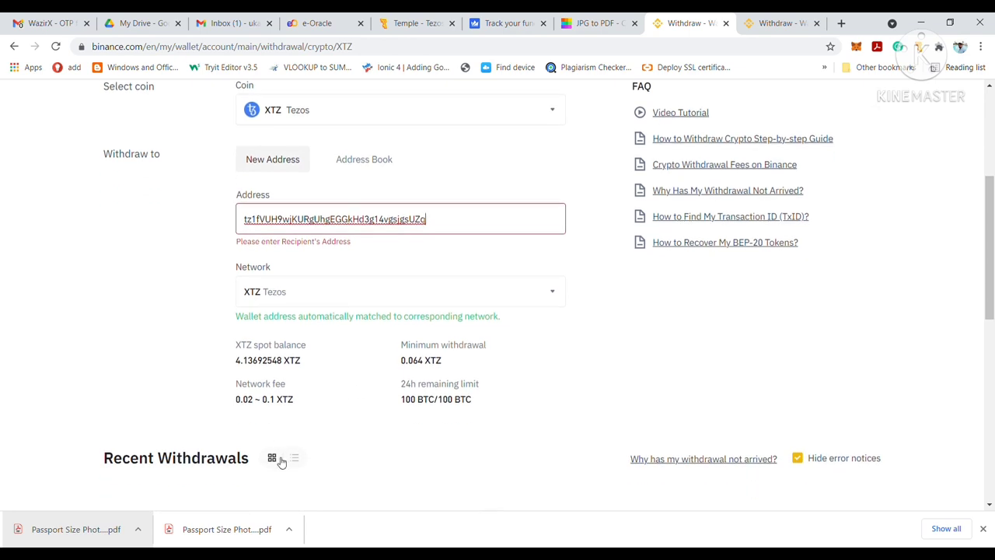
{"action": "left_click", "coordinate": [785, 23]}
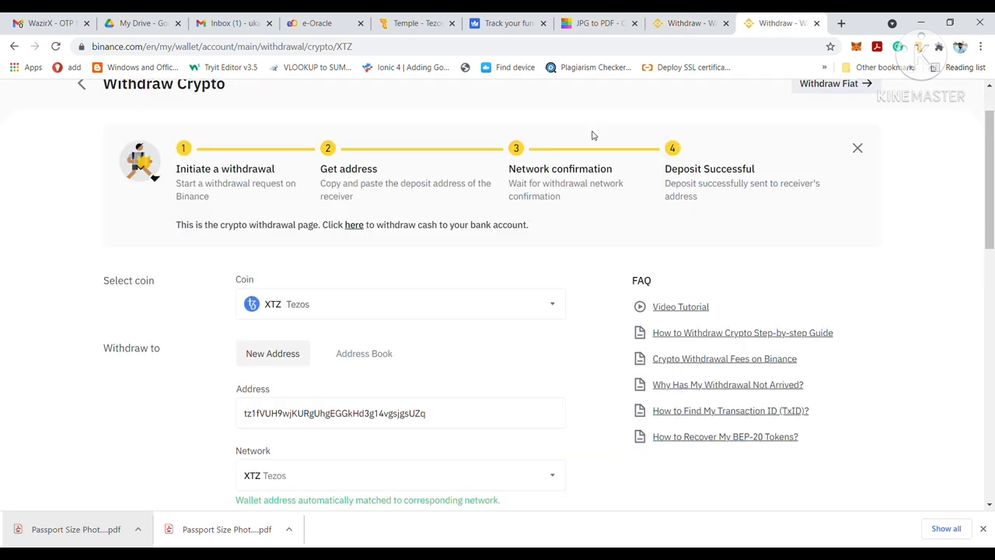
Verify the 4.13692548 XTZ amount and 4.03692548 XTZ receive amount, then request the withdrawal.
{"action": "scroll", "coordinate": [440, 322], "scroll_direction": "down", "scroll_amount": 2}
{"action": "scroll", "coordinate": [443, 321], "scroll_direction": "down", "scroll_amount": 1}
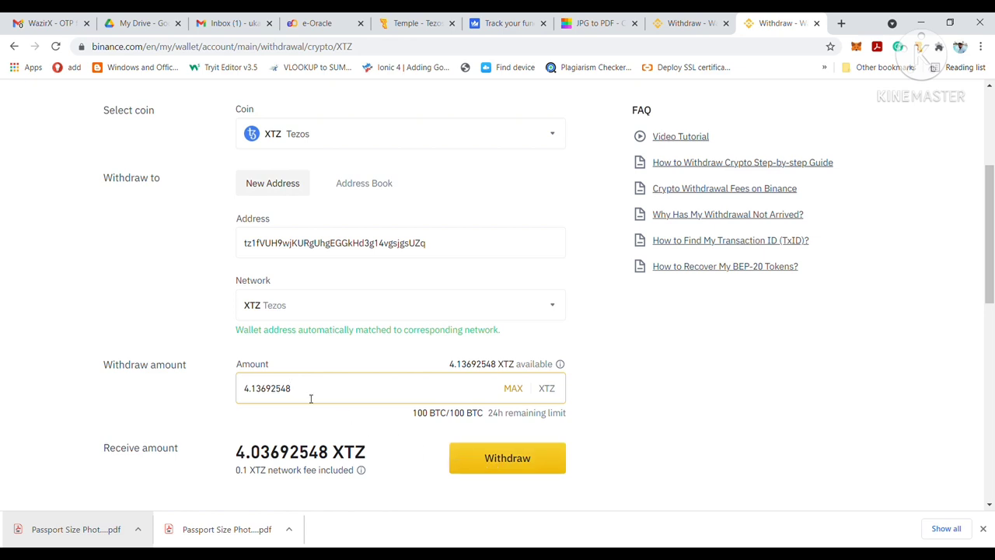
{"action": "left_click_drag", "start_coordinate": [246, 392], "coordinate": [272, 394]}
{"action": "left_click_drag", "start_coordinate": [236, 453], "coordinate": [281, 457]}
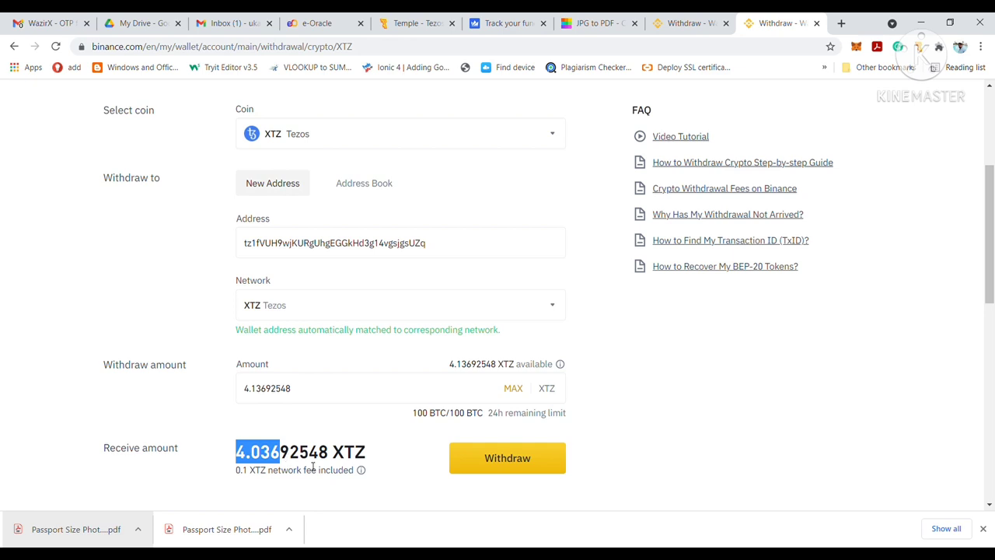
{"action": "left_click", "coordinate": [494, 459]}
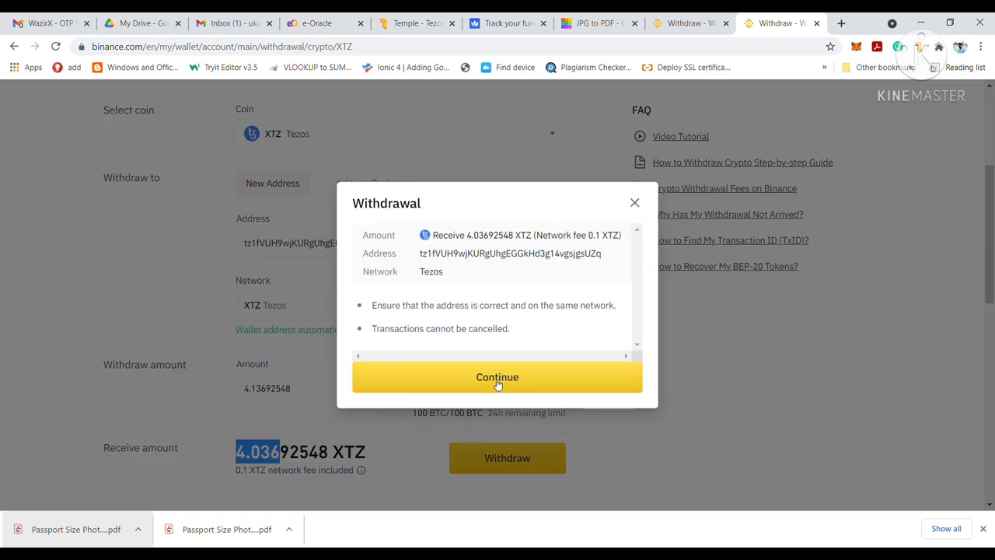
Confirm the withdrawal summary and enter the SMS verification code sent to the phone.
{"action": "left_click", "coordinate": [497, 379]}
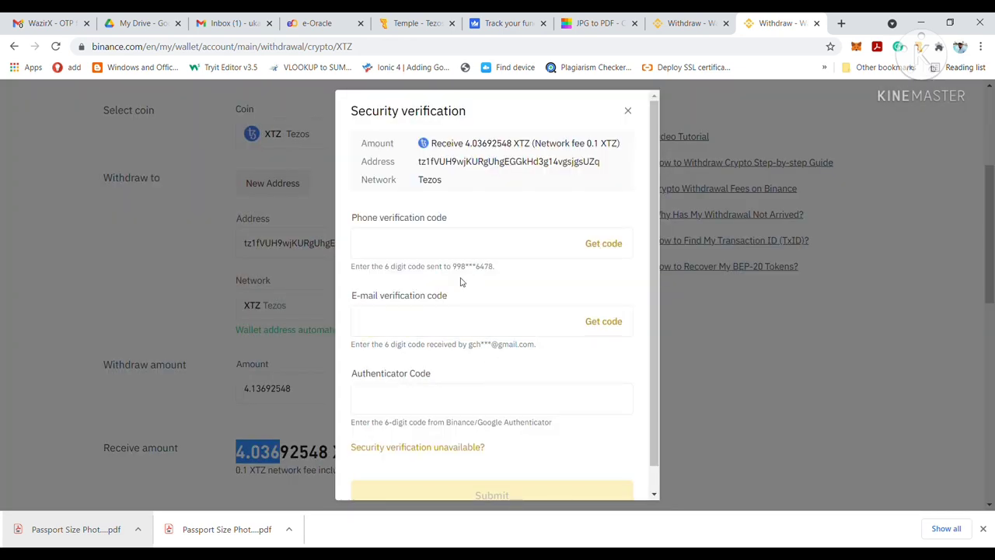
{"action": "left_click", "coordinate": [602, 244]}
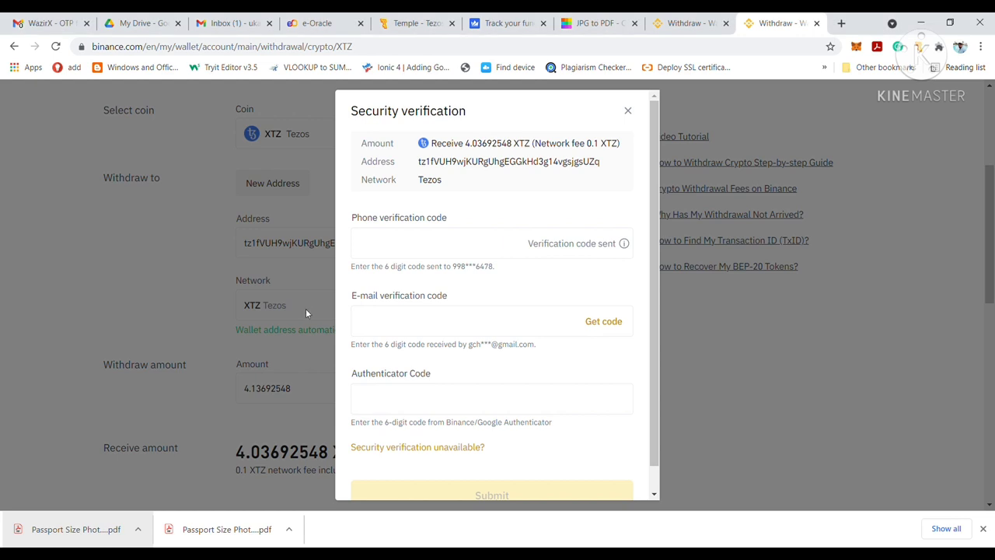
{"action": "left_click", "coordinate": [400, 249]}
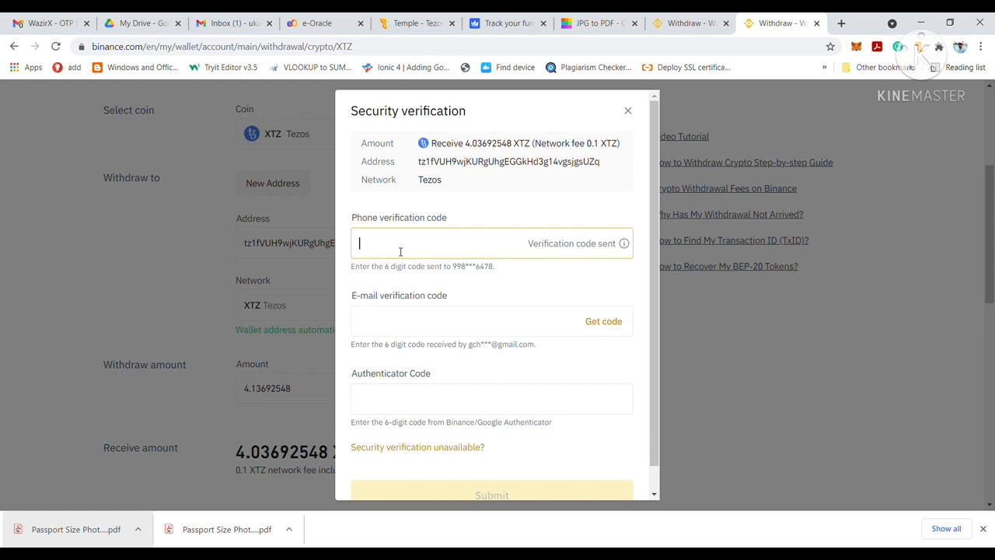
Request the e-mail verification code and go to the Gmail inbox.
{"action": "left_click", "coordinate": [573, 329]}
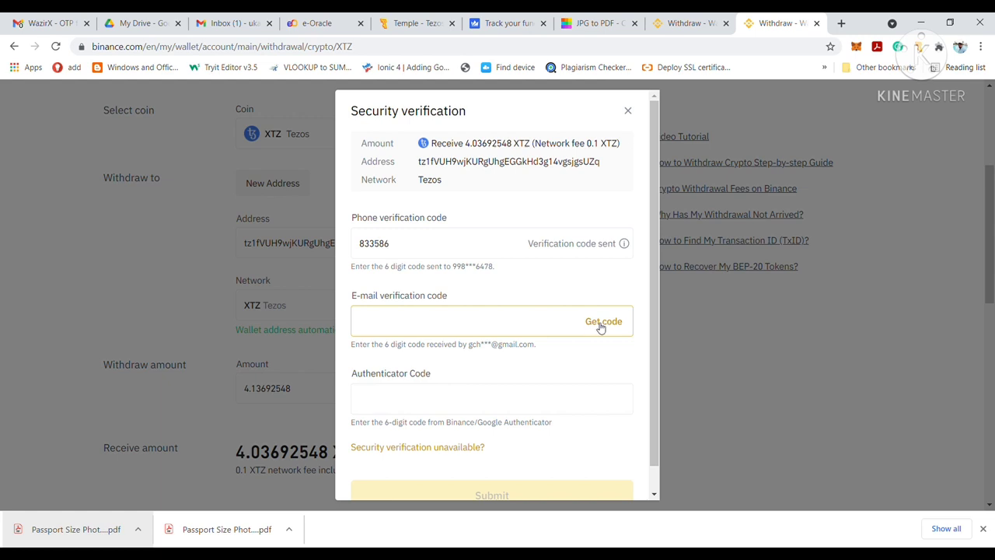
{"action": "left_click", "coordinate": [601, 325]}
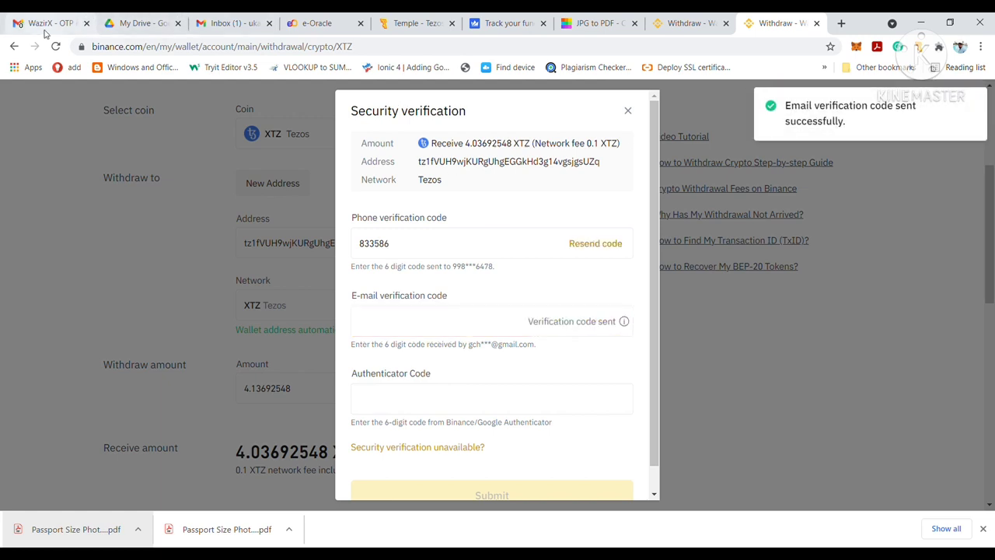
{"action": "left_click", "coordinate": [44, 30]}
{"action": "left_click", "coordinate": [199, 142]}
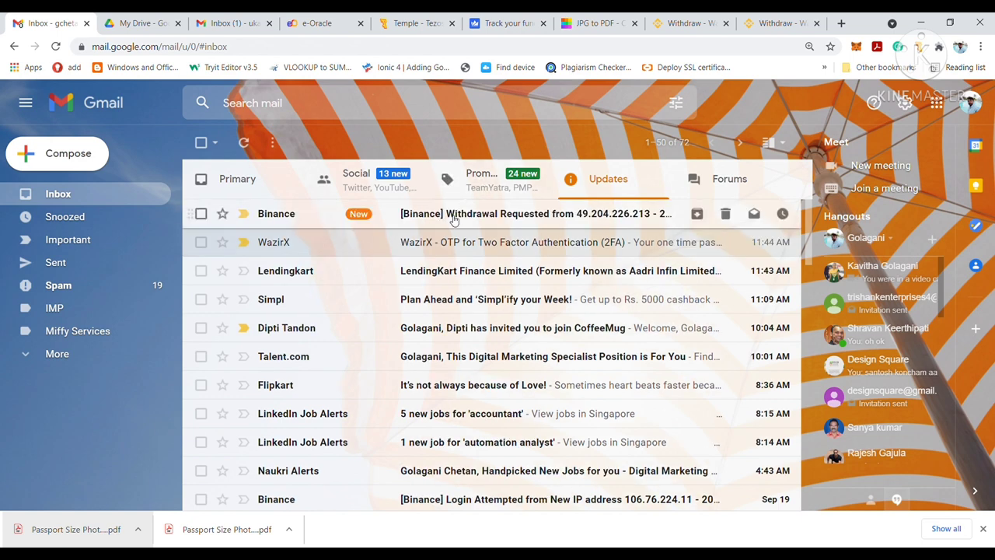
Copy the verification code from Binance's Withdrawal Requested email back into Binance's e-mail code field.
{"action": "left_click", "coordinate": [454, 220]}
{"action": "scroll", "coordinate": [426, 438], "scroll_direction": "down", "scroll_amount": 3}
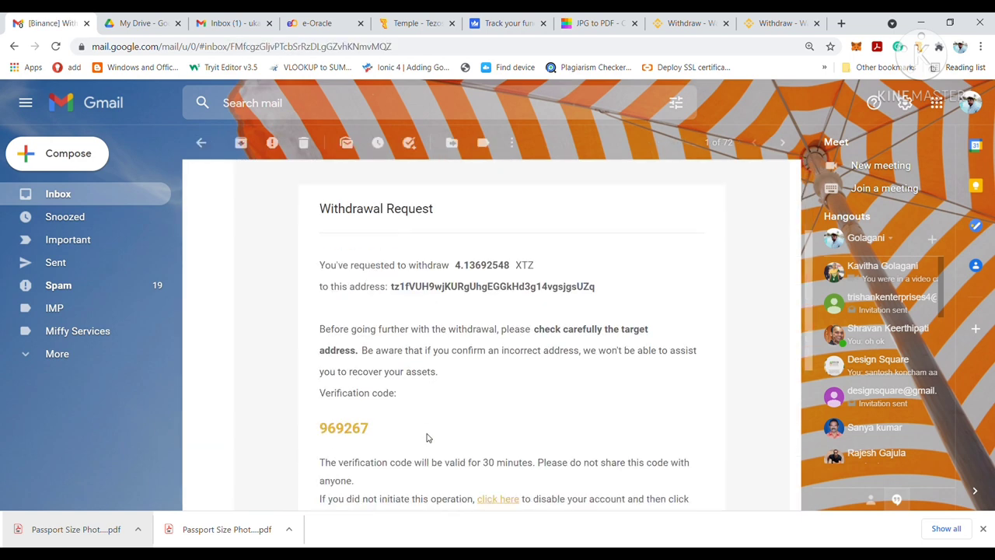
{"action": "double_click", "coordinate": [351, 434]}
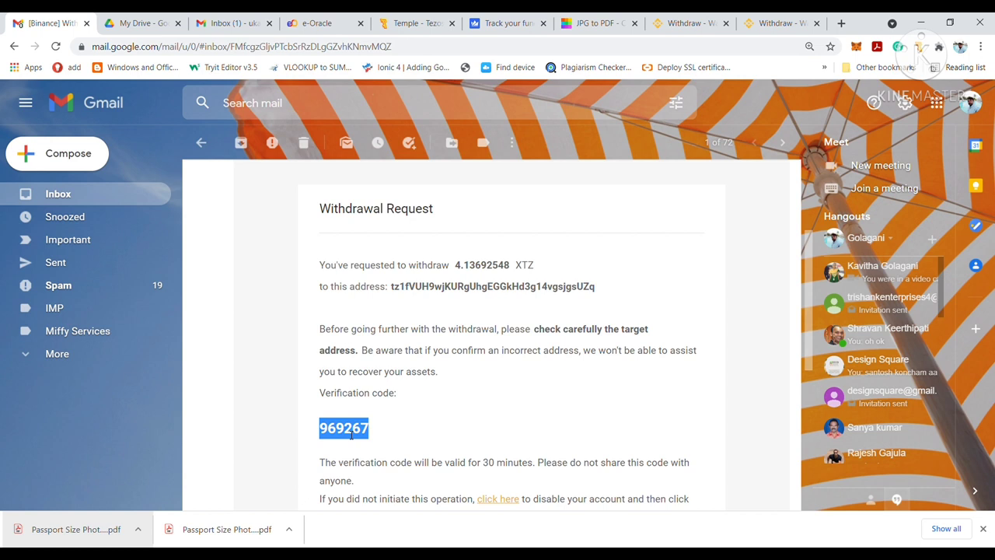
{"action": "left_click", "coordinate": [775, 22]}
{"action": "left_click", "coordinate": [383, 321]}
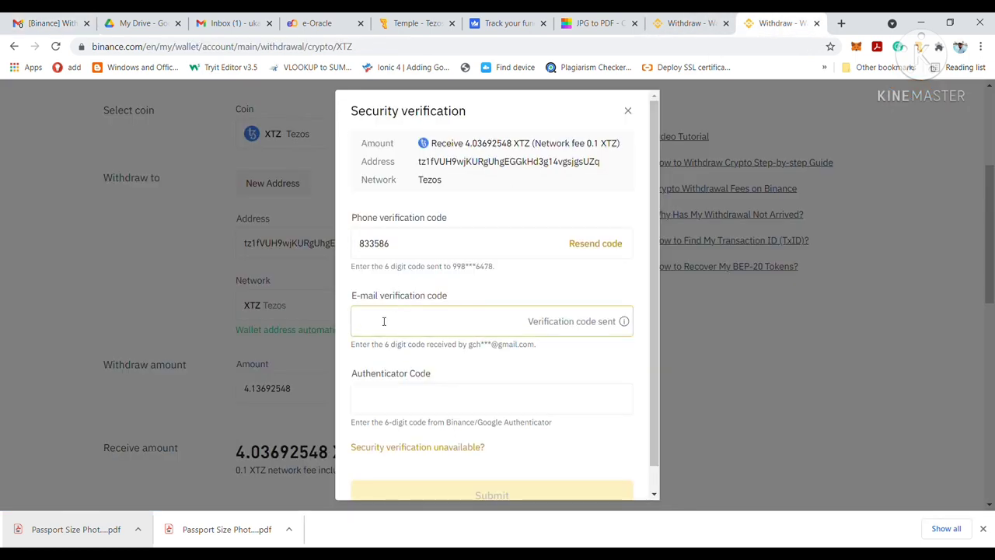
Paste the e-mail code, enter the authenticator code, and submit the security verification.
{"action": "key", "text": "ctrl+v"}
{"action": "left_click", "coordinate": [416, 401]}
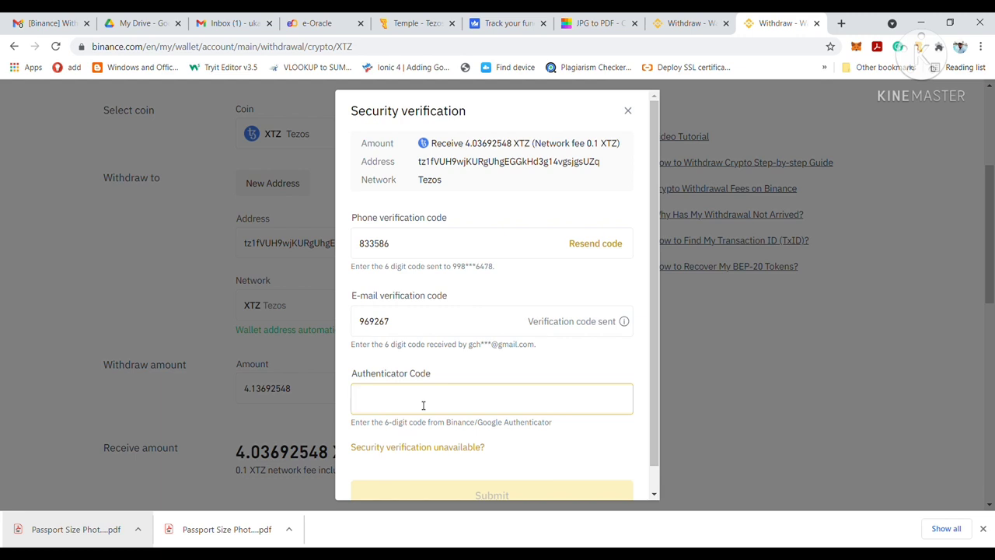
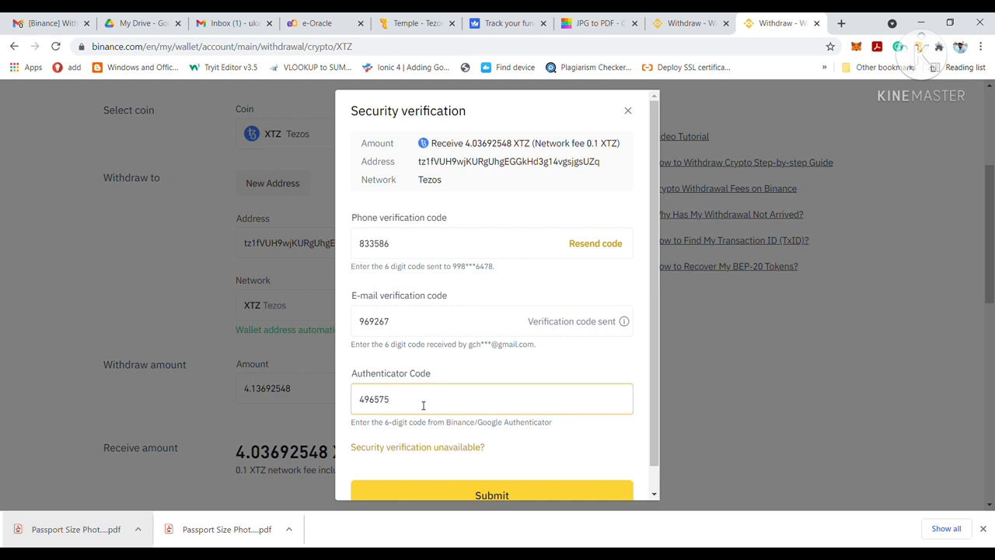
{"action": "scroll", "coordinate": [460, 443], "scroll_direction": "down", "scroll_amount": 1}
{"action": "left_click", "coordinate": [460, 443]}
{"action": "left_click", "coordinate": [473, 469]}
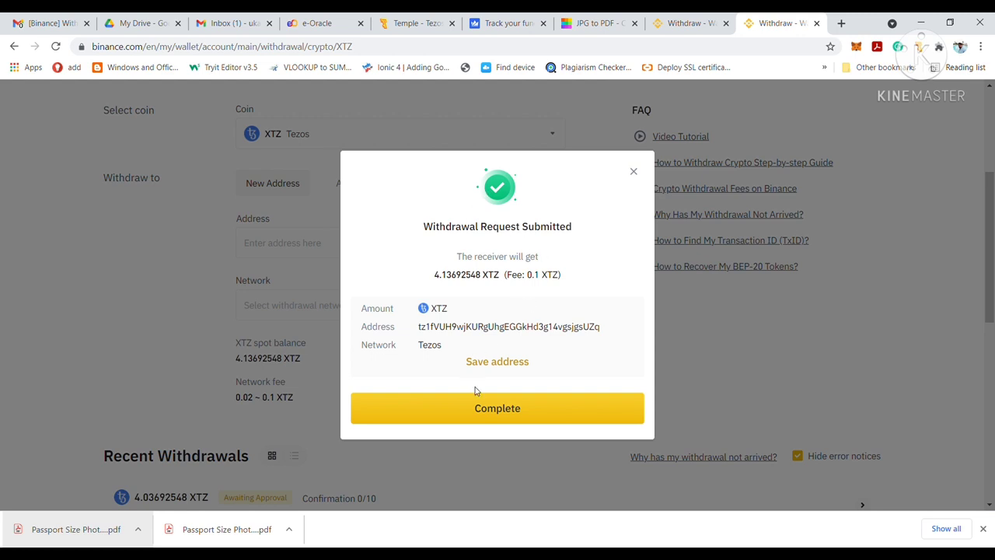
Acknowledge the submitted withdrawal request and scroll down to Recent Withdrawals.
{"action": "left_click", "coordinate": [491, 409]}
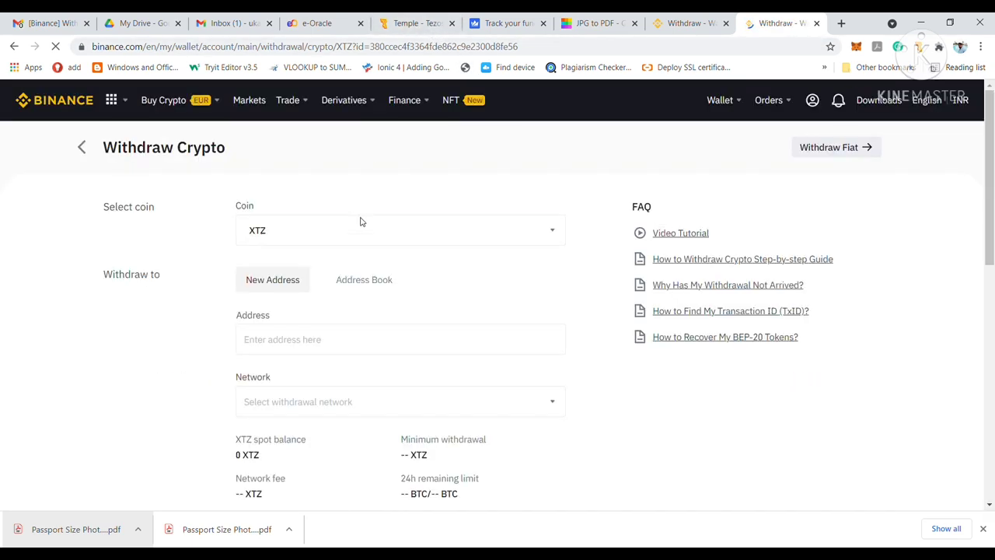
{"action": "scroll", "coordinate": [375, 281], "scroll_direction": "down", "scroll_amount": 1}
{"action": "scroll", "coordinate": [375, 280], "scroll_direction": "down", "scroll_amount": 1}
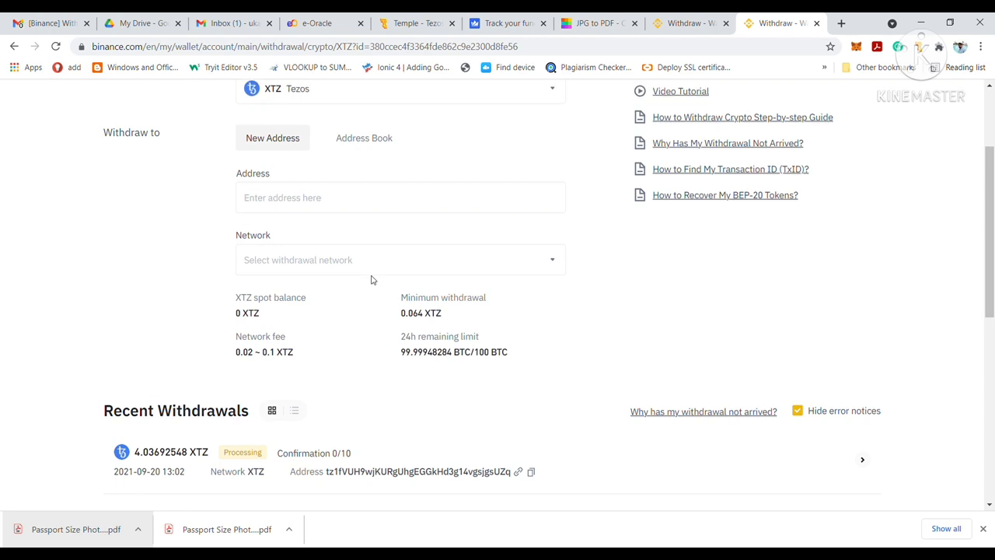
{"action": "scroll", "coordinate": [365, 304], "scroll_direction": "down", "scroll_amount": 1}
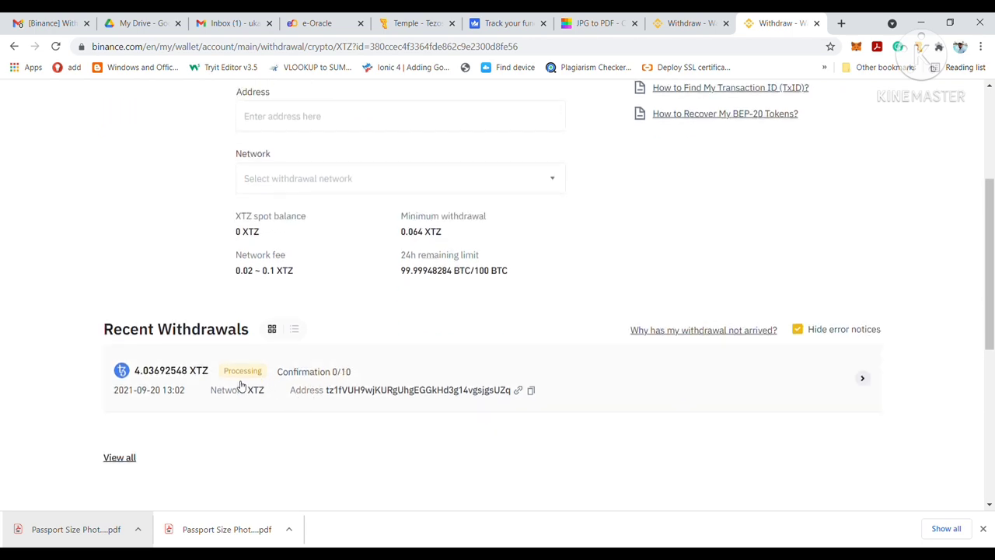
Refresh the Temple wallet for funds, then open the processing XTZ withdrawal's details.
{"action": "left_click", "coordinate": [420, 22]}
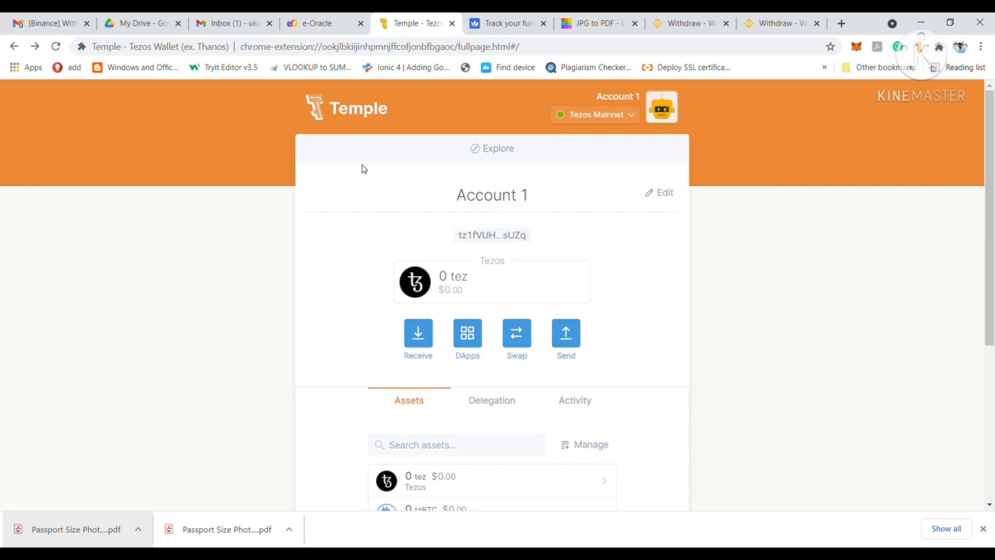
{"action": "left_click", "coordinate": [57, 47]}
{"action": "left_click", "coordinate": [766, 24]}
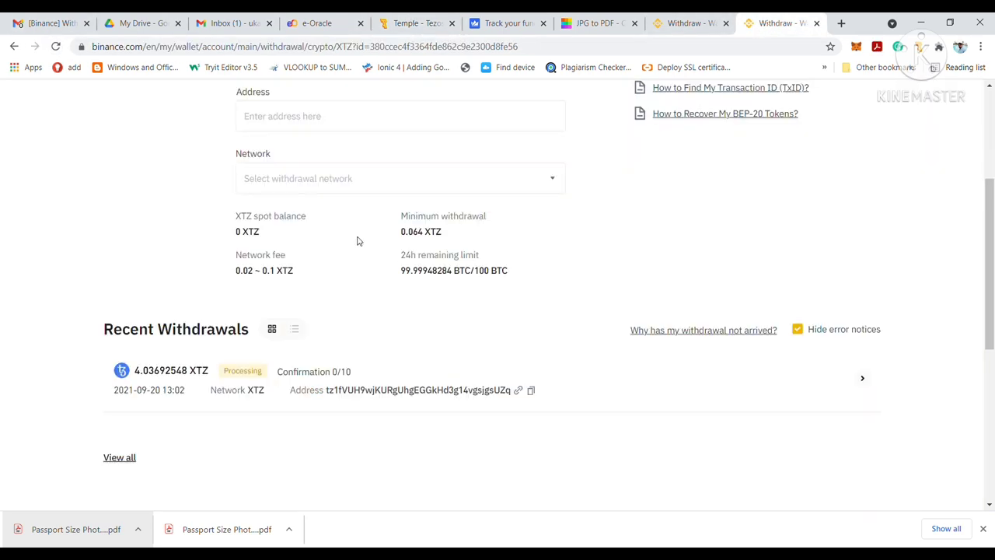
{"action": "left_click", "coordinate": [244, 373]}
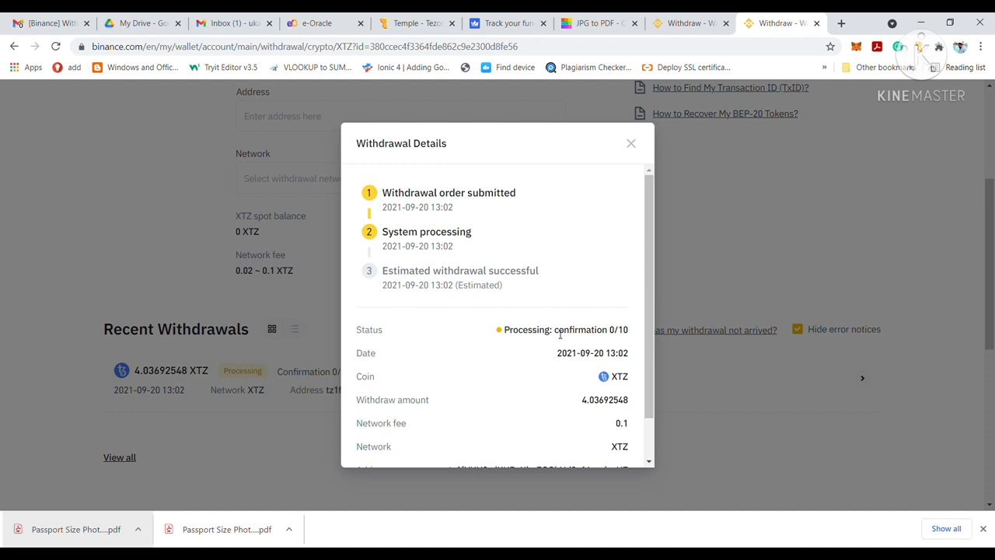
{"action": "triple_click", "coordinate": [629, 336]}
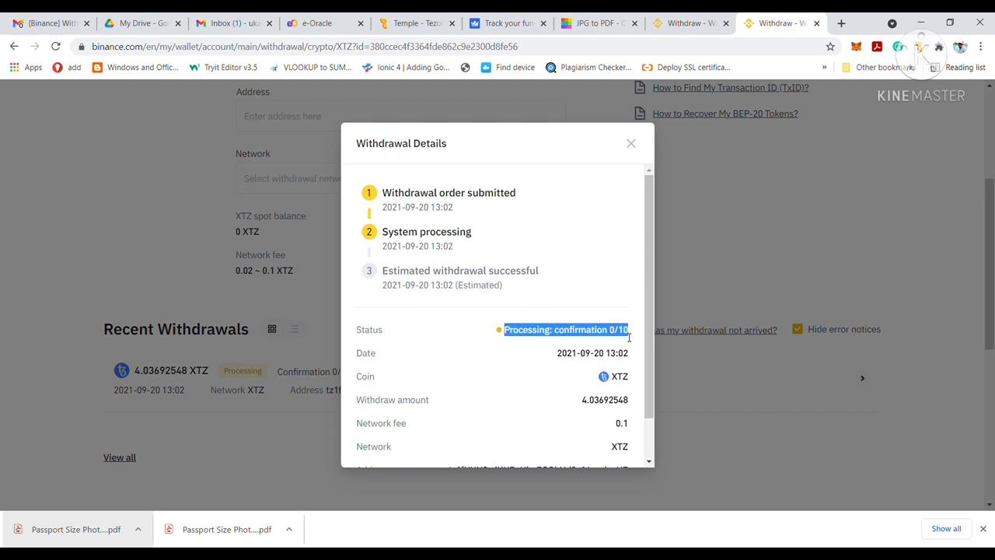
{"action": "left_click", "coordinate": [630, 333]}
{"action": "triple_click", "coordinate": [629, 333]}
{"action": "scroll", "coordinate": [619, 271], "scroll_direction": "down", "scroll_amount": 1}
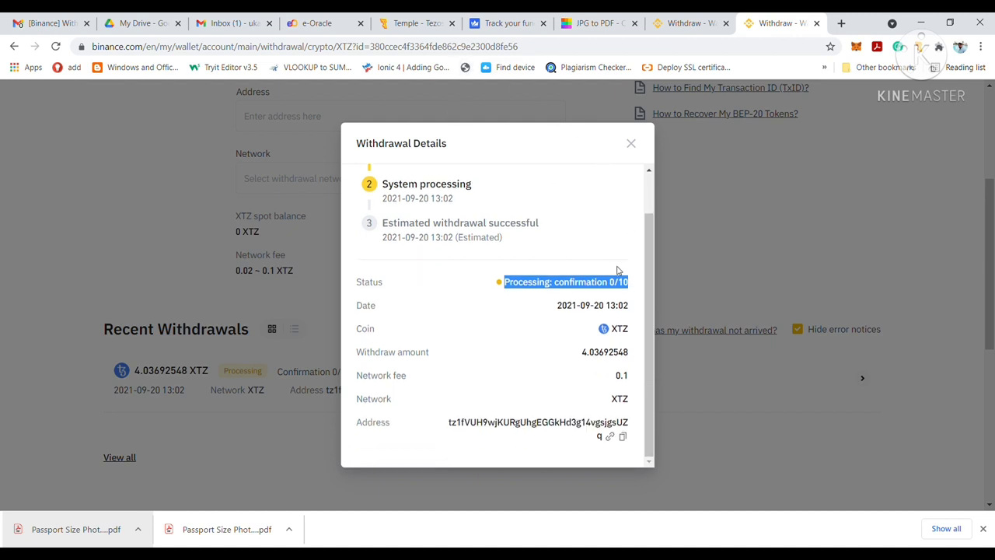
{"action": "left_click", "coordinate": [633, 144]}
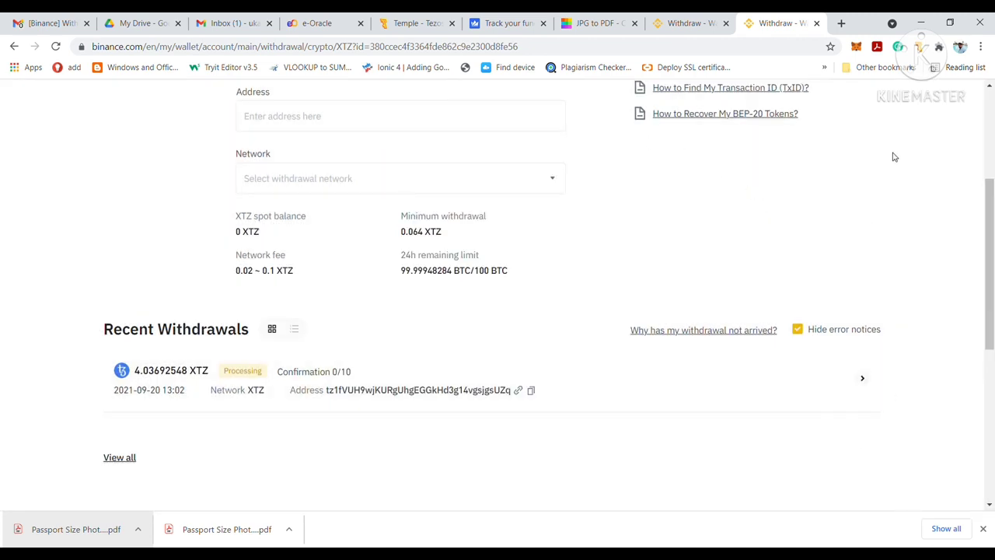
Reload Binance and open the details of the pending 4.03692548 XTZ withdrawal.
{"action": "left_click", "coordinate": [56, 48]}
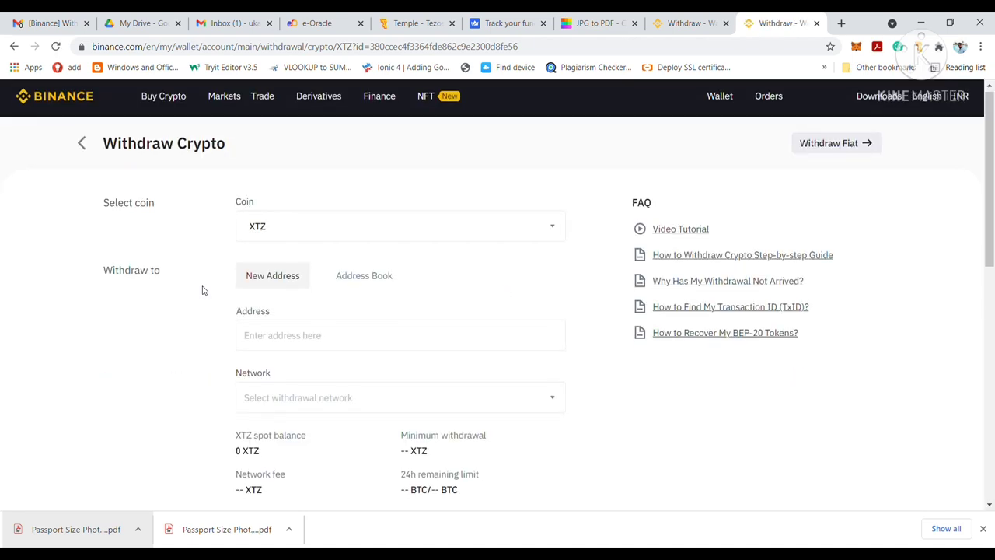
{"action": "scroll", "coordinate": [202, 290], "scroll_direction": "down", "scroll_amount": 4}
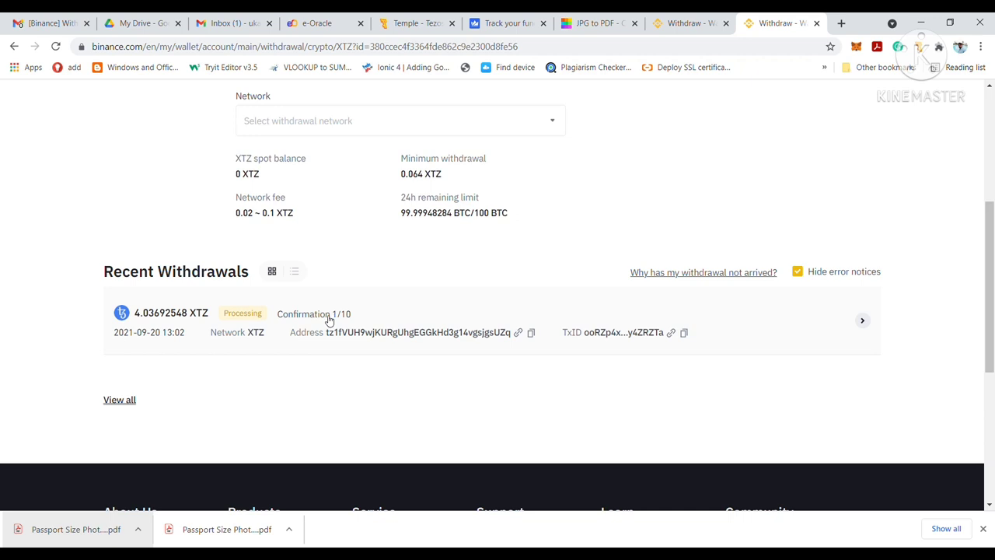
{"action": "left_click", "coordinate": [863, 321]}
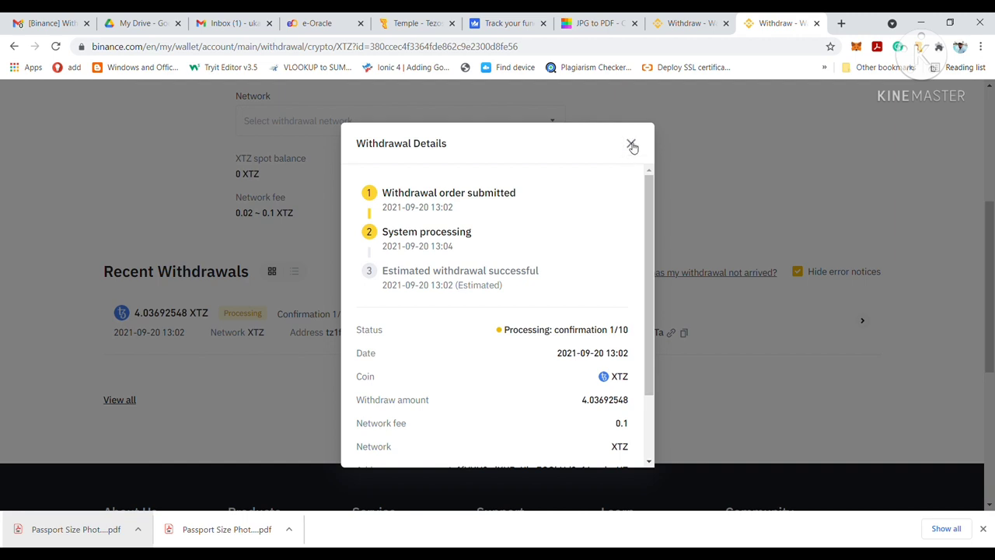
Check the status reads Processing, confirmation 1/10, then close the details.
{"action": "triple_click", "coordinate": [627, 330]}
{"action": "left_click", "coordinate": [631, 333]}
{"action": "double_click", "coordinate": [623, 329]}
{"action": "left_click", "coordinate": [630, 148]}
{"action": "left_click", "coordinate": [630, 148]}
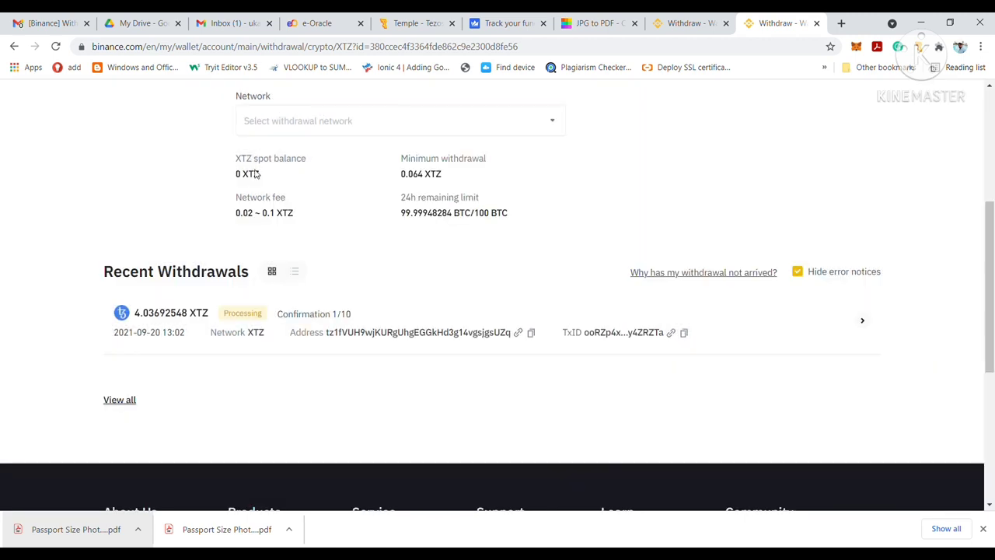
Reload Binance until the withdrawal reaches 8/10 confirmations, then check Temple for 4.036925 tez.
{"action": "left_click", "coordinate": [56, 47]}
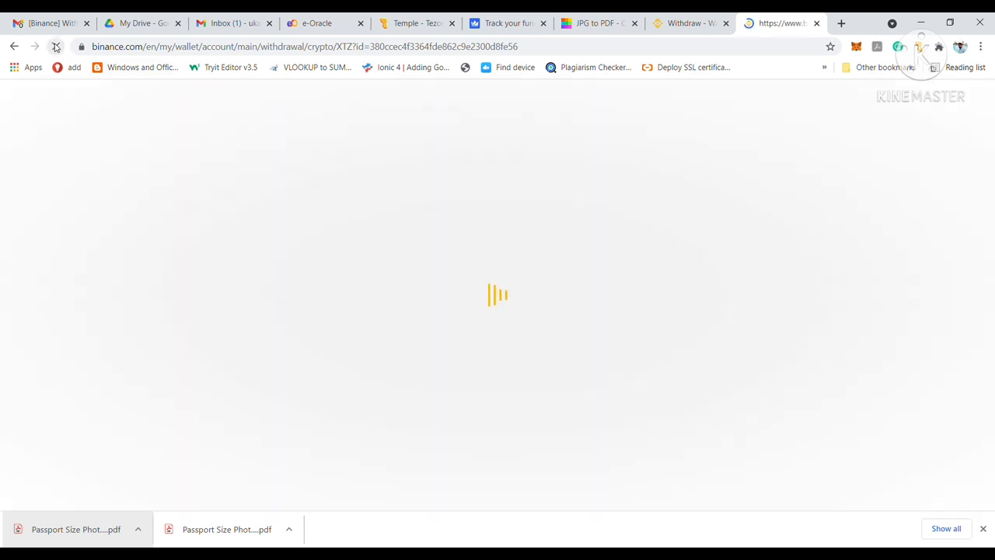
{"action": "scroll", "coordinate": [183, 404], "scroll_direction": "down", "scroll_amount": 1}
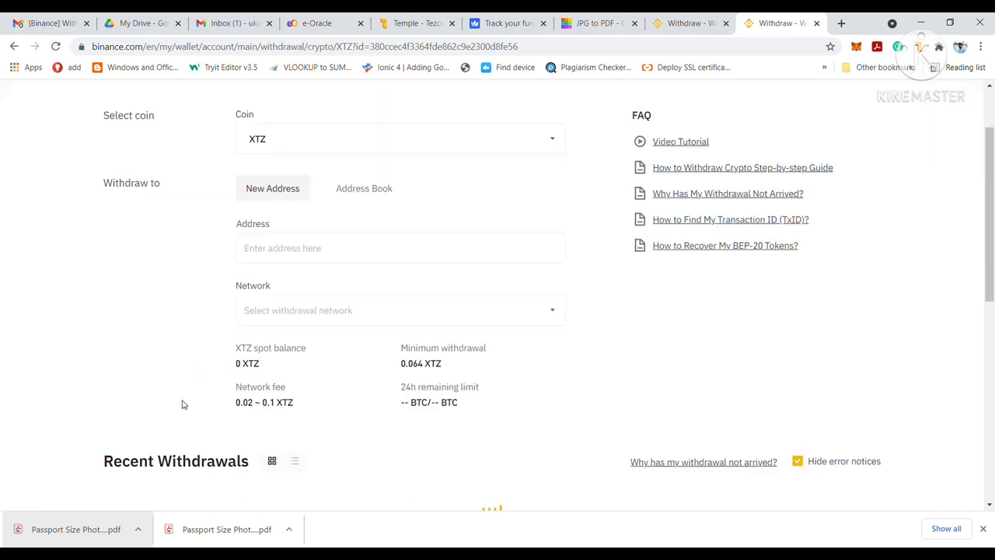
{"action": "scroll", "coordinate": [182, 404], "scroll_direction": "down", "scroll_amount": 2}
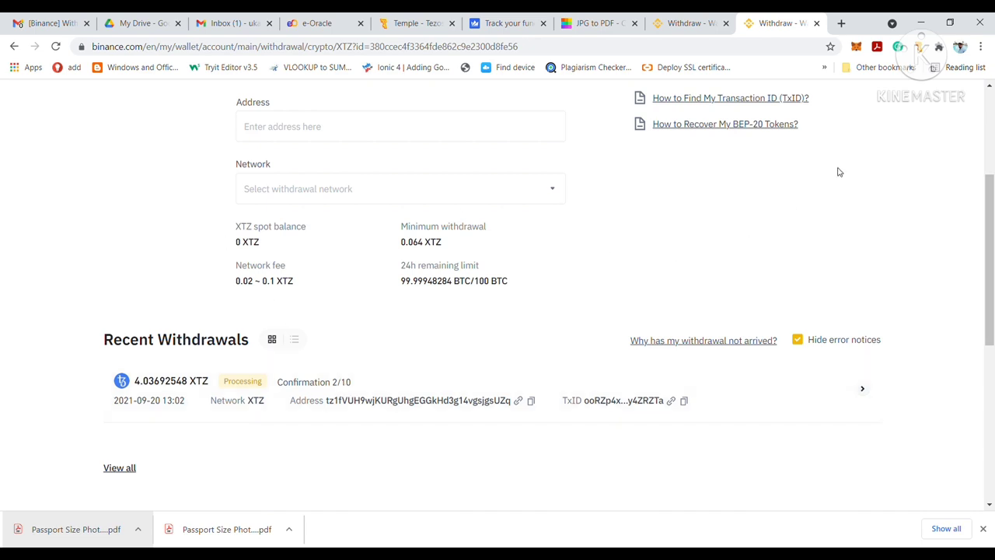
{"action": "scroll", "coordinate": [544, 233], "scroll_direction": "down", "scroll_amount": 1}
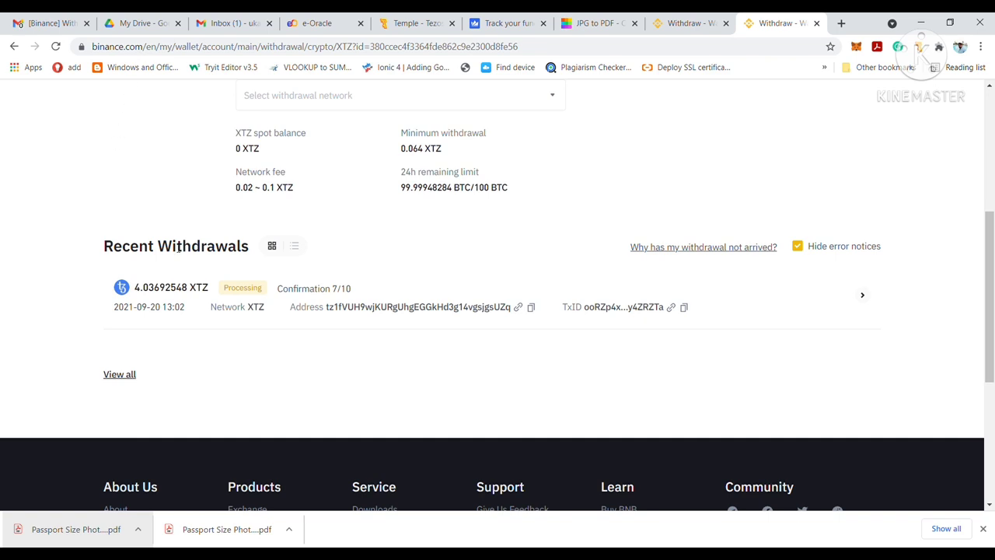
{"action": "left_click", "coordinate": [56, 47]}
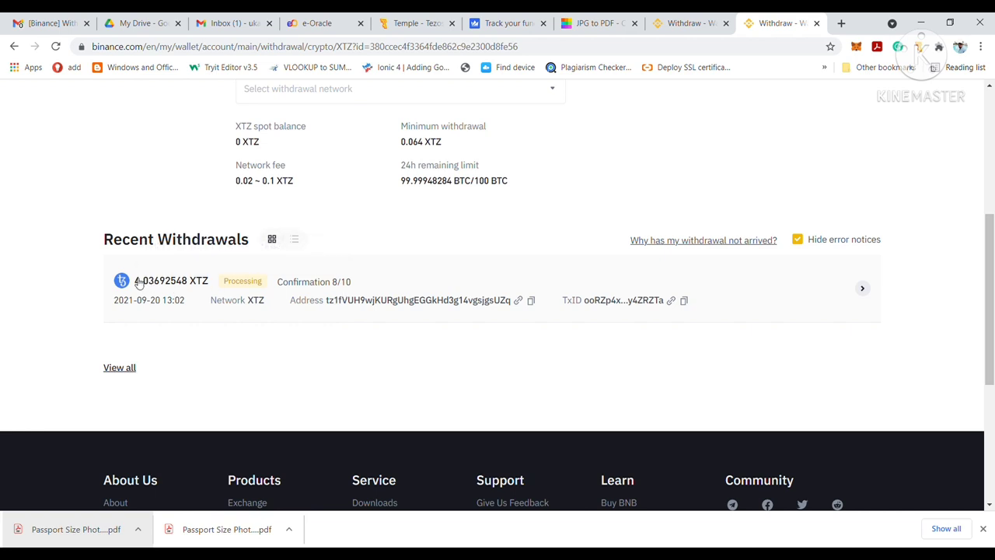
{"action": "left_click", "coordinate": [412, 23]}
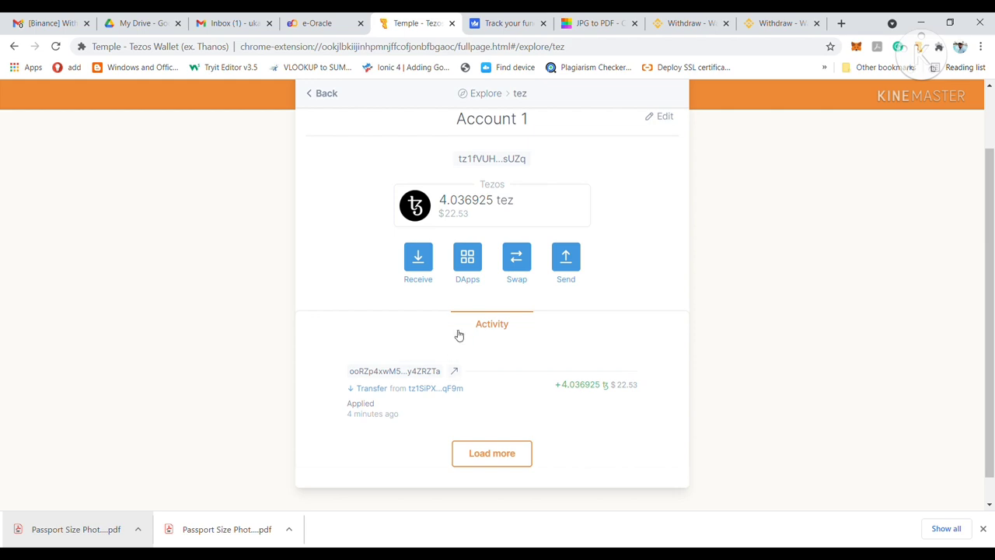
{"action": "scroll", "coordinate": [466, 210], "scroll_direction": "up", "scroll_amount": 2}
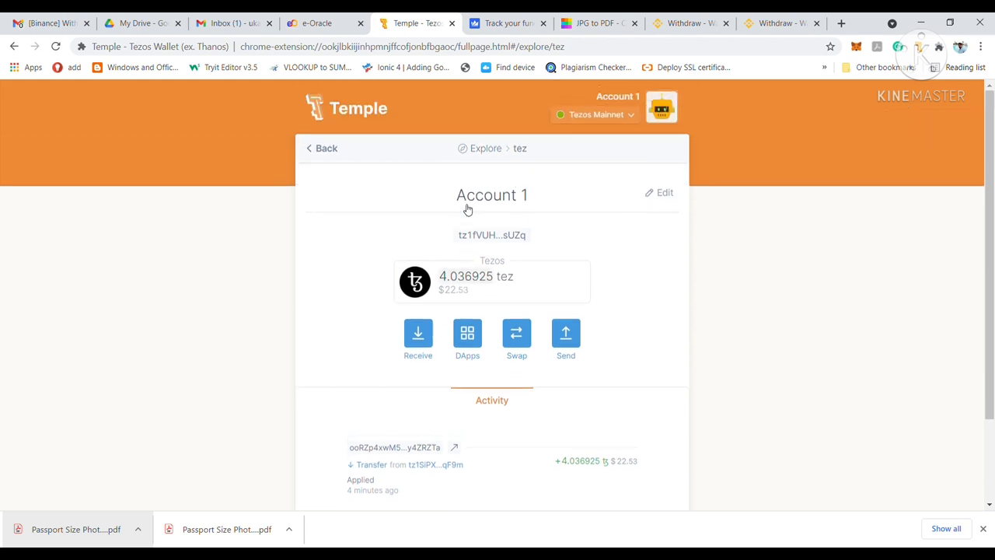
{"action": "left_click", "coordinate": [312, 149]}
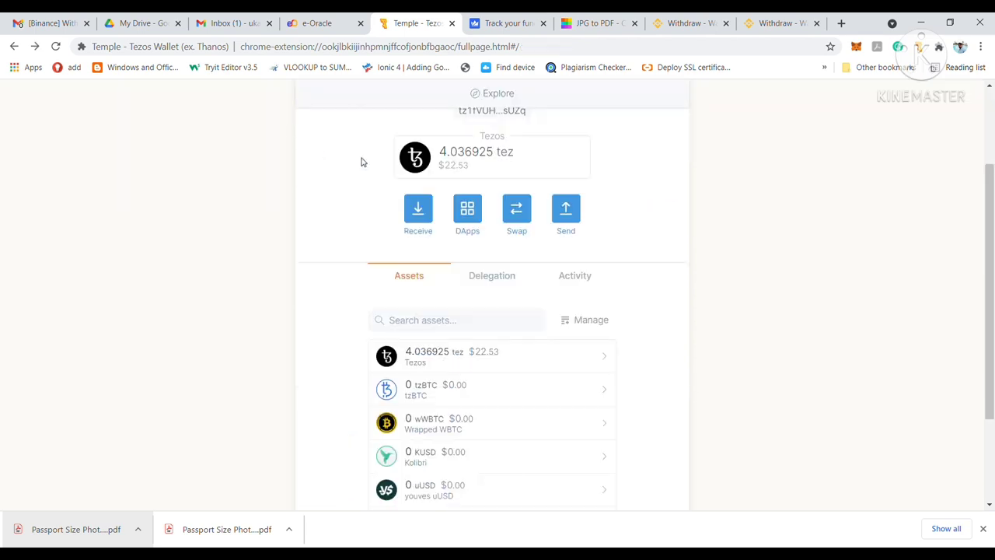
{"action": "left_click", "coordinate": [317, 31]}
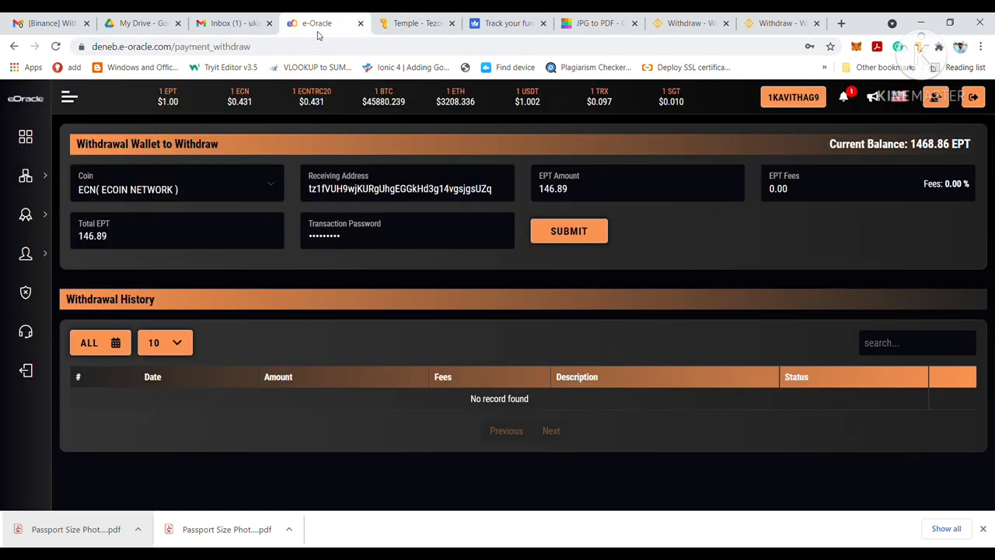
{"action": "left_click", "coordinate": [56, 48]}
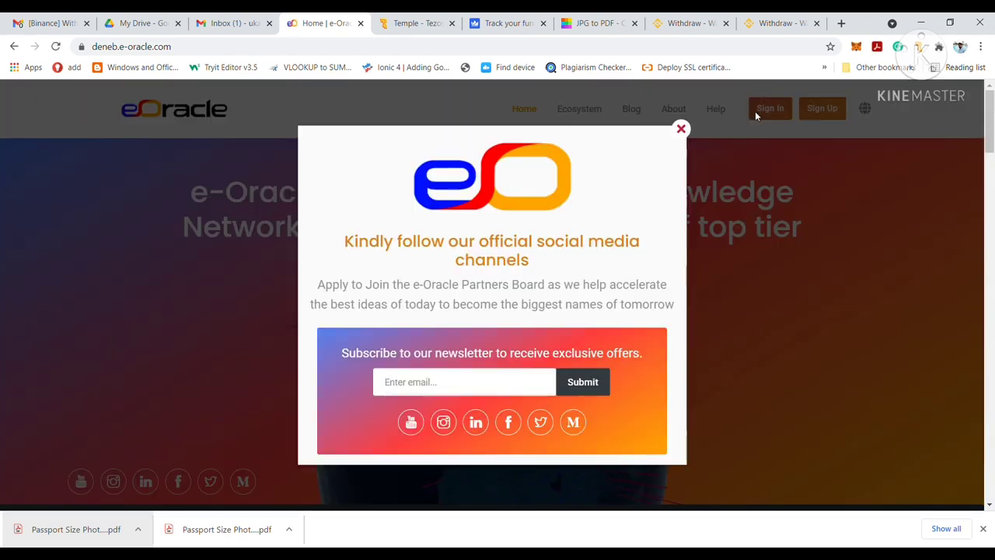
Dismiss the newsletter popup, sign in with the saved username, and close the announcement.
{"action": "left_click", "coordinate": [681, 128]}
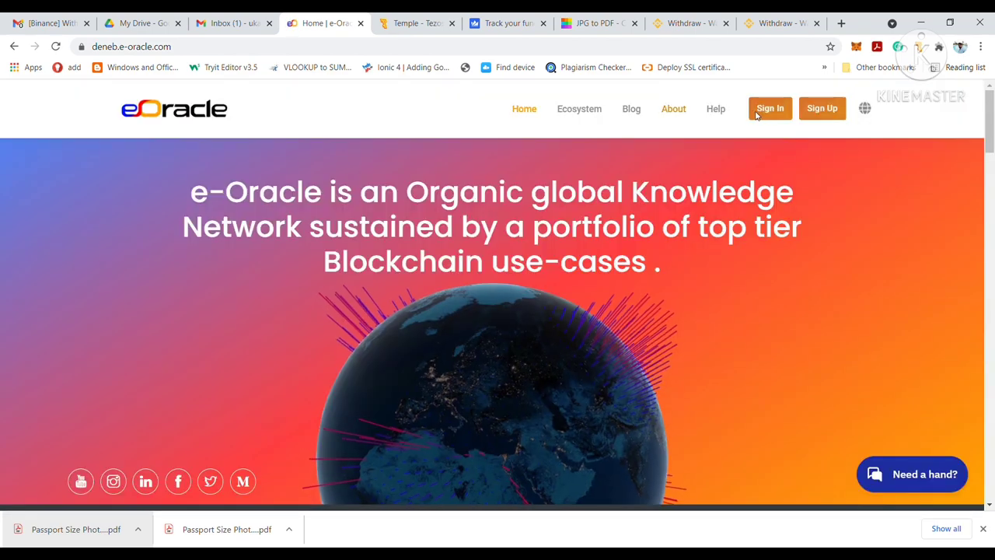
{"action": "left_click", "coordinate": [764, 111]}
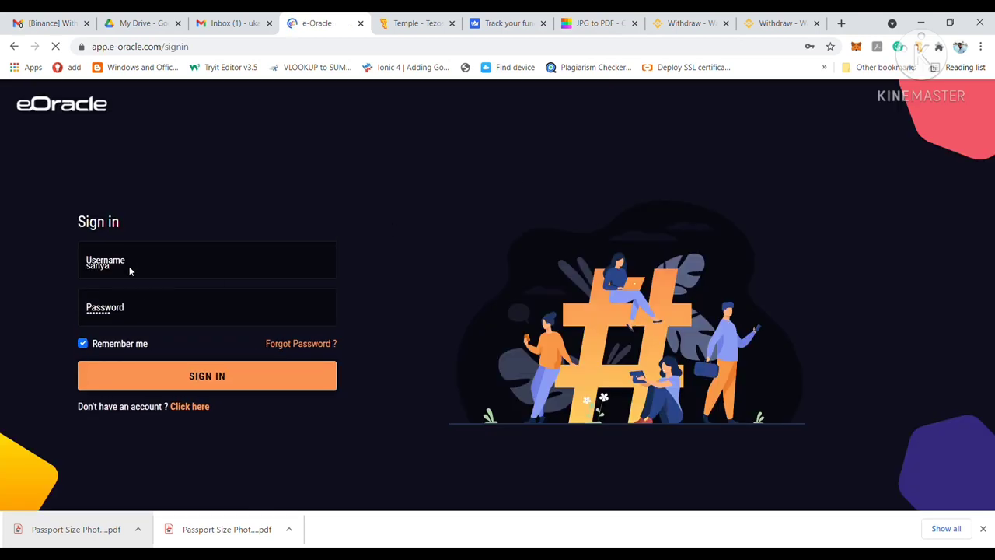
{"action": "left_click", "coordinate": [207, 264]}
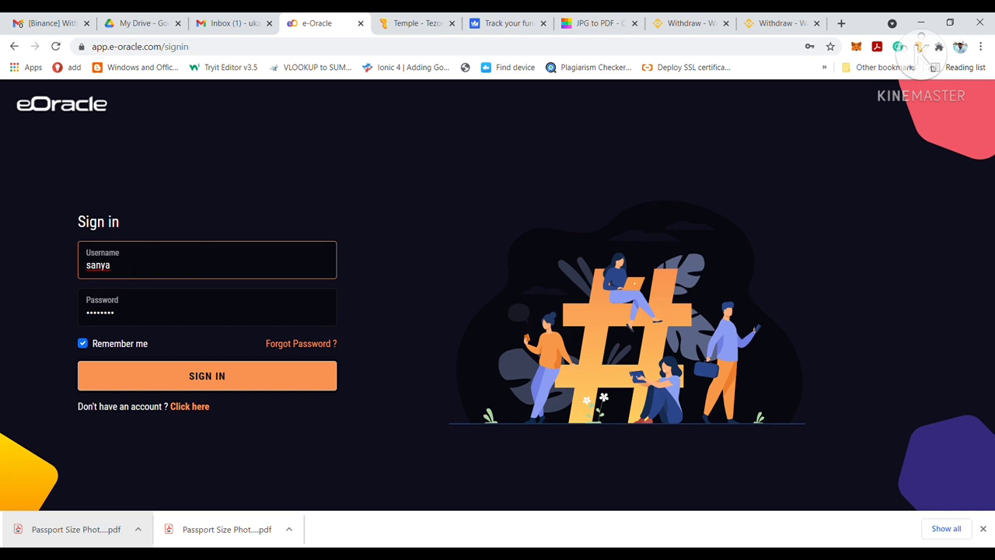
{"action": "key", "text": "ctrl+a"}
{"action": "type", "text": "1ka"}
{"action": "key", "text": "Down"}
{"action": "key", "text": "Return"}
{"action": "key", "text": "Return"}
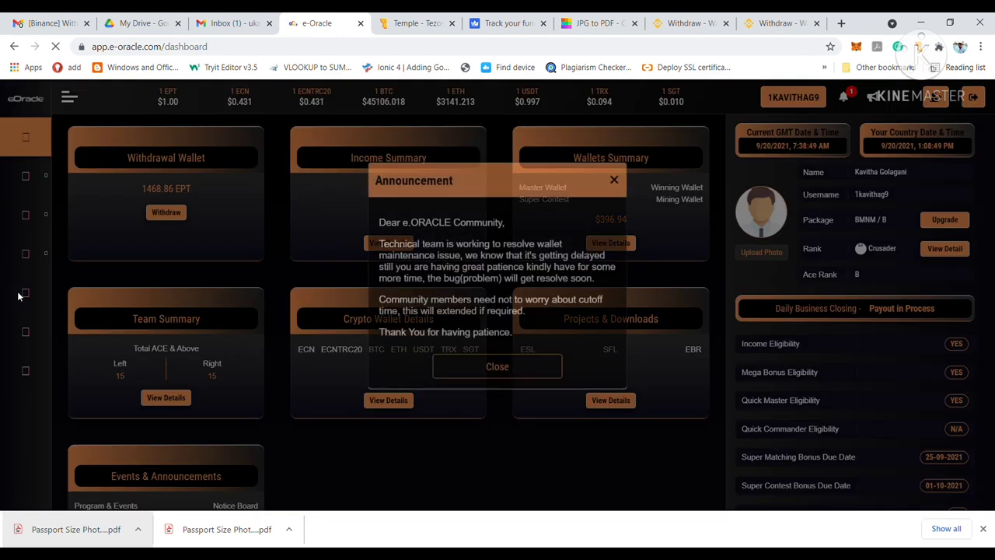
{"action": "left_click", "coordinate": [446, 386]}
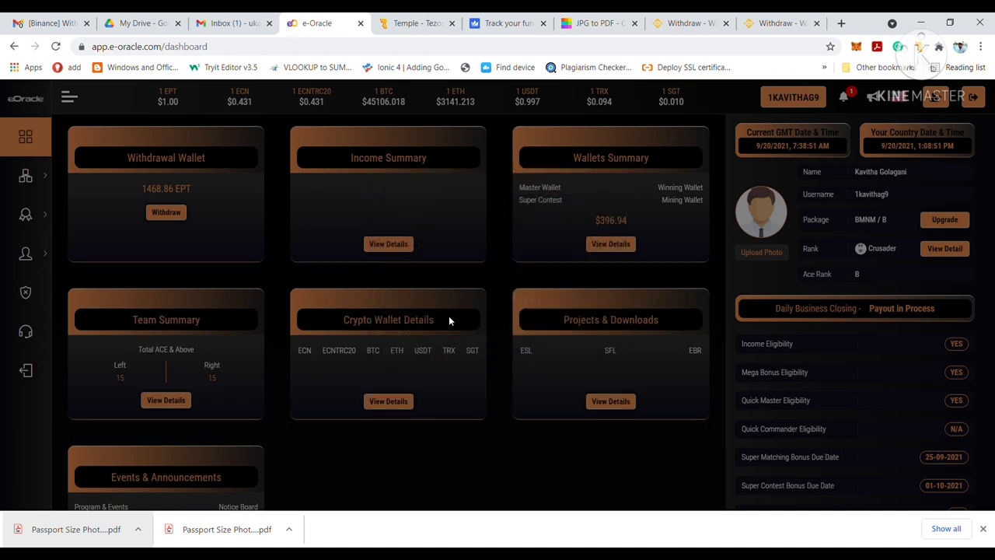
Open the ECN withdrawal form's receiving address field, then go to the Temple wallet.
{"action": "left_click", "coordinate": [157, 214]}
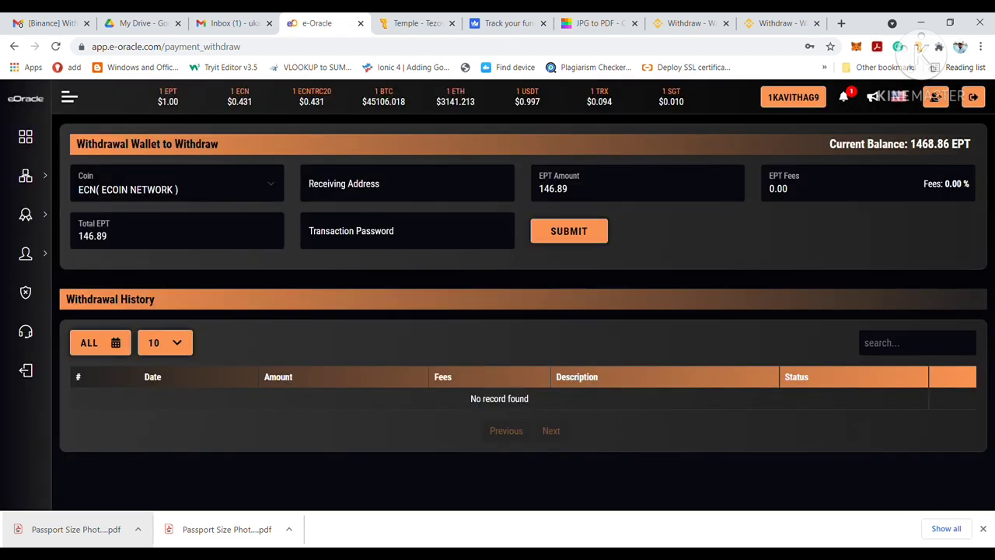
{"action": "left_click", "coordinate": [407, 183]}
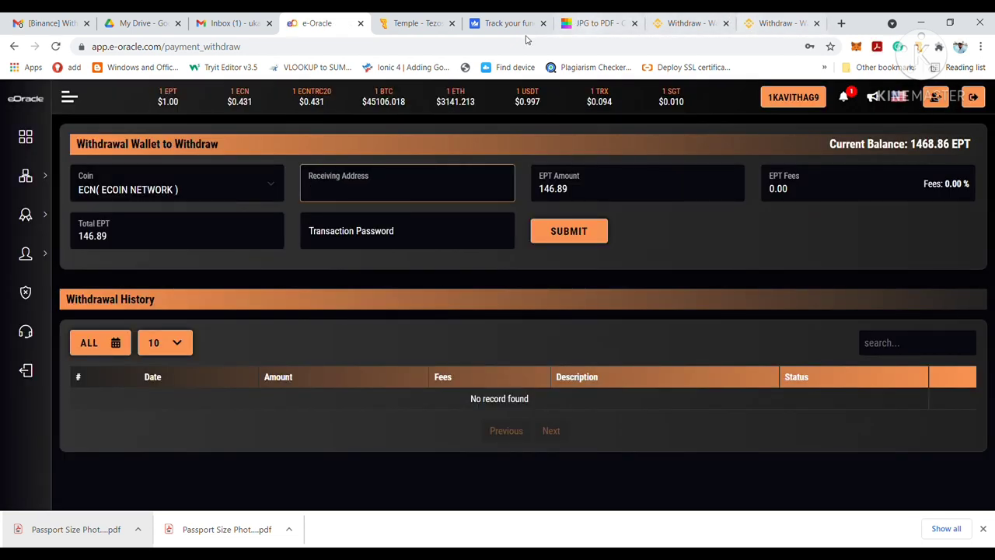
{"action": "left_click", "coordinate": [416, 23]}
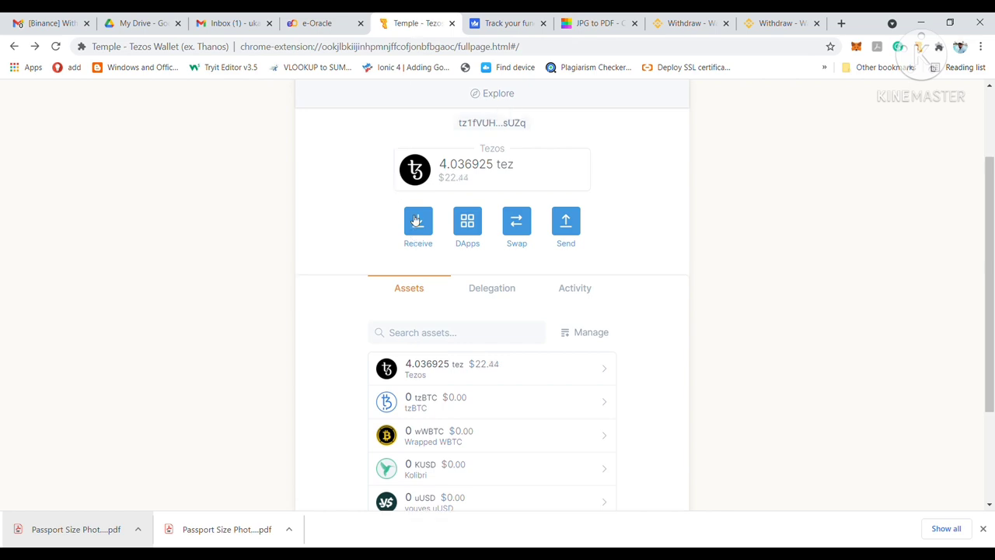
{"action": "scroll", "coordinate": [360, 186], "scroll_direction": "up", "scroll_amount": 2}
{"action": "scroll", "coordinate": [455, 284], "scroll_direction": "down", "scroll_amount": 4}
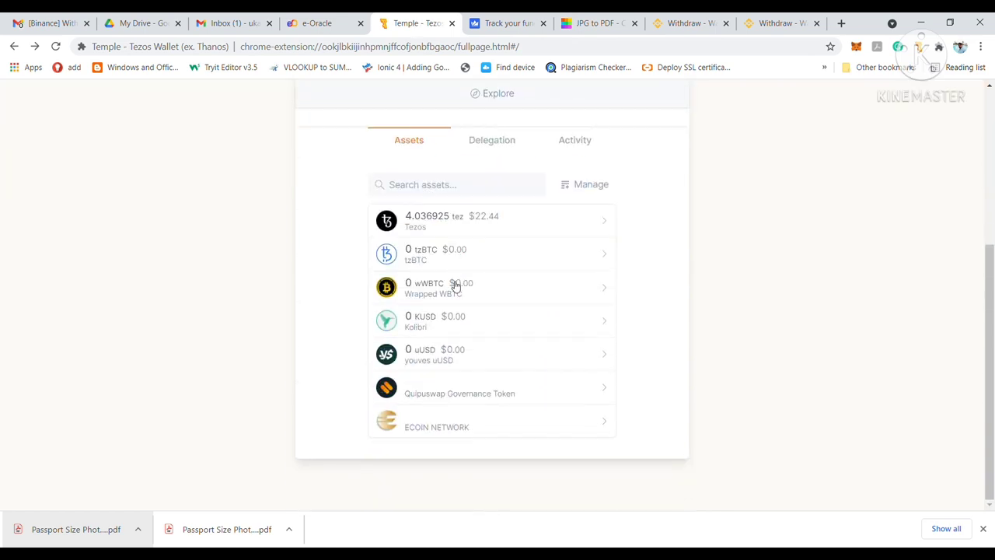
Copy the ECOIN NETWORK token's receiving address in Temple and return to e-Oracle.
{"action": "left_click", "coordinate": [427, 424]}
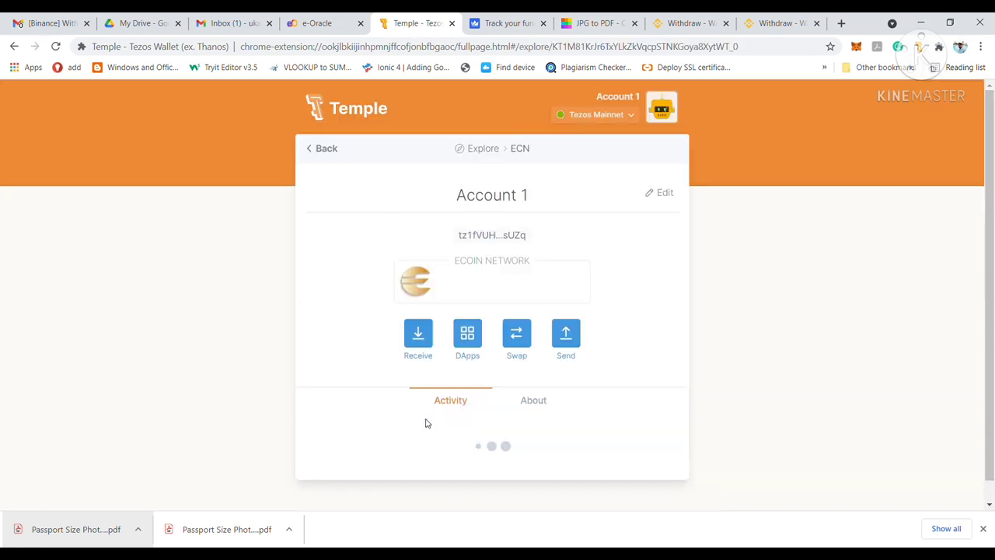
{"action": "left_click", "coordinate": [418, 333]}
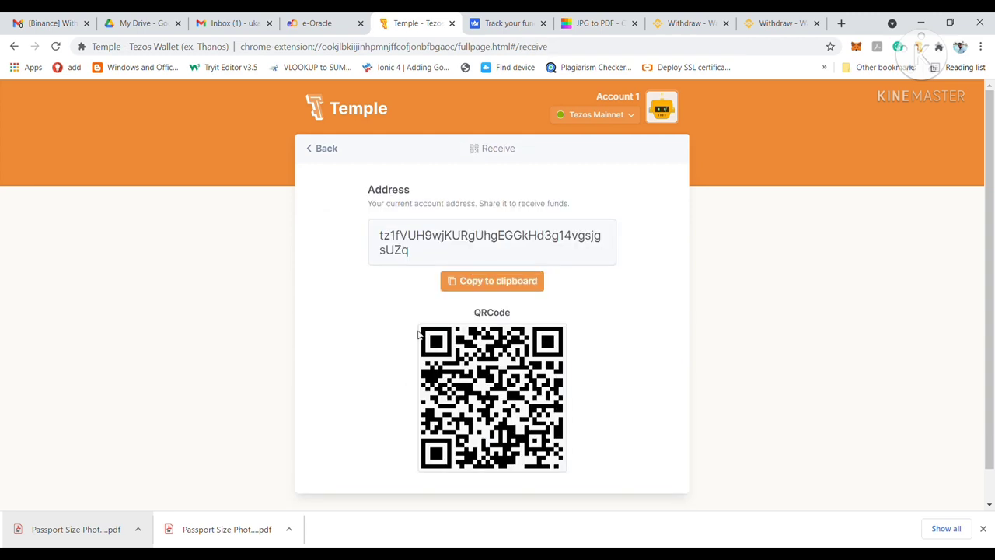
{"action": "left_click", "coordinate": [506, 280]}
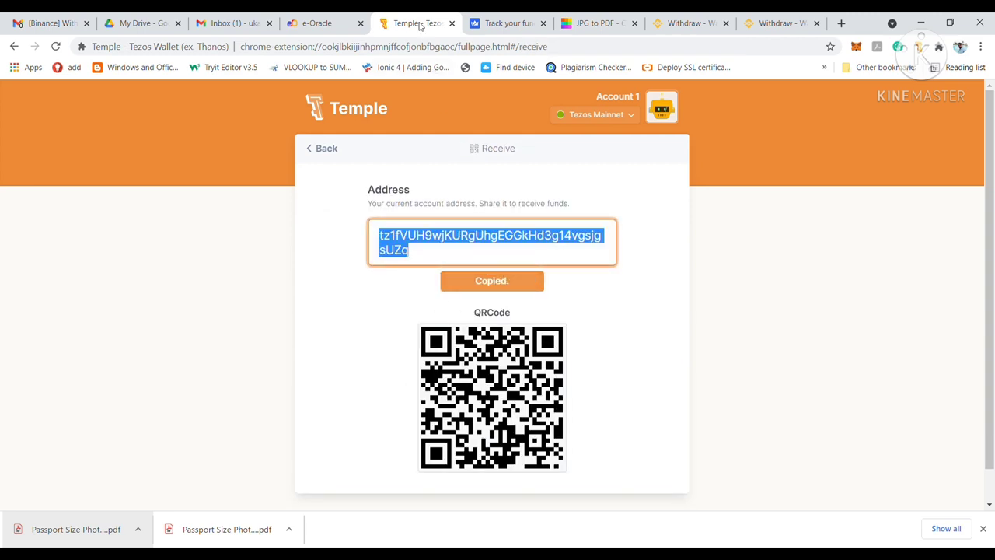
{"action": "left_click", "coordinate": [315, 23]}
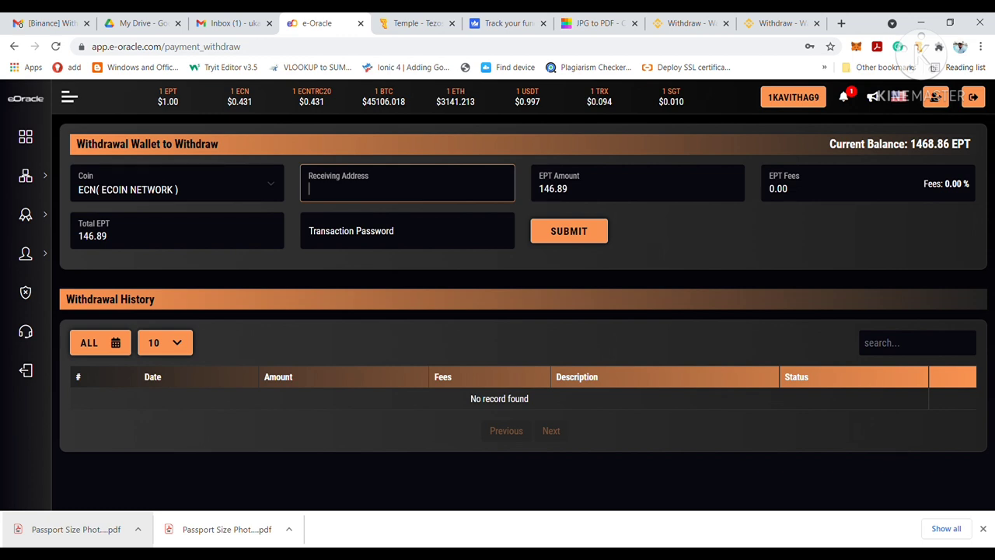
Submit the 146.89 EPT withdrawal to the pasted Temple wallet address with the transaction password.
{"action": "key", "text": "ctrl+v"}
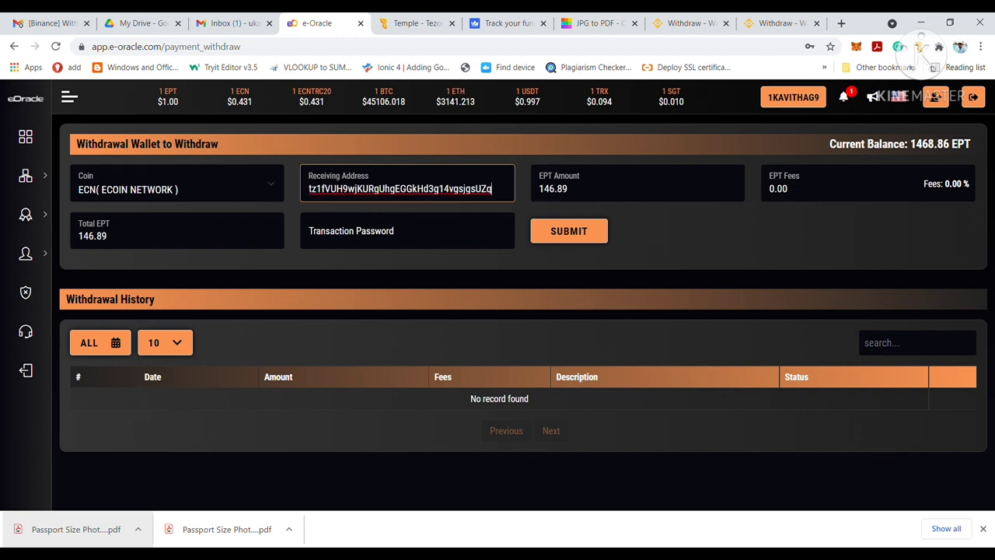
{"action": "left_click", "coordinate": [406, 233]}
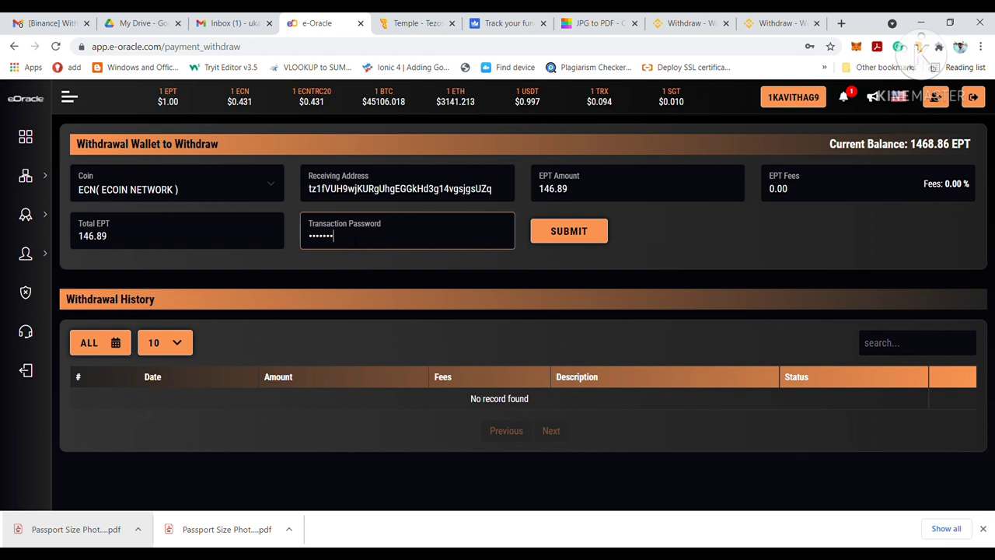
{"action": "left_click", "coordinate": [571, 231]}
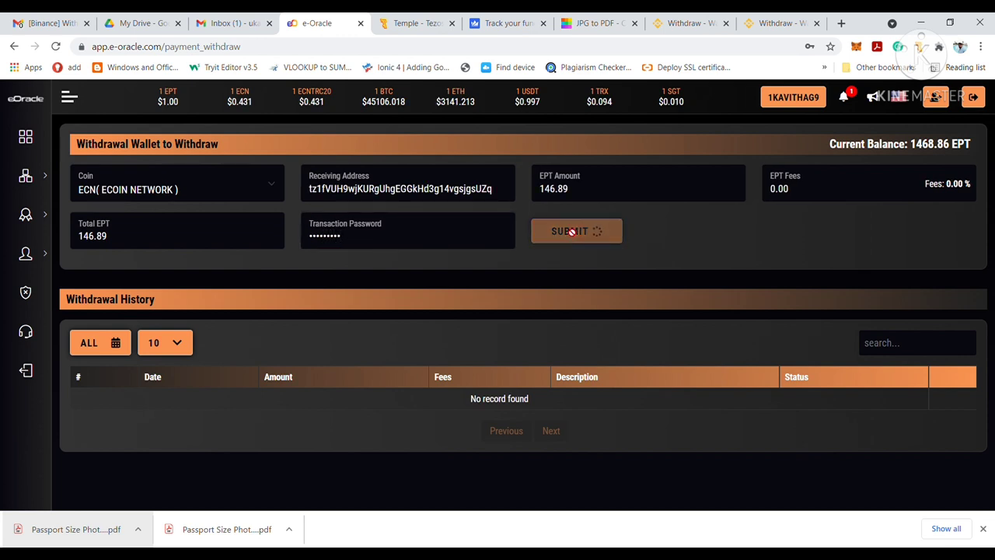